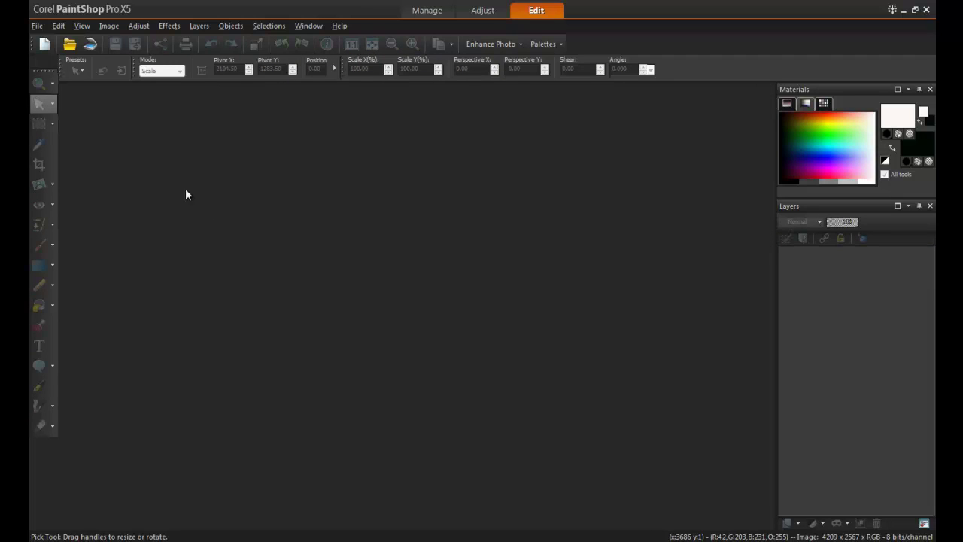
Open the 'Adding text' manta ray photo and zoom out so it fits the window
click(37, 24)
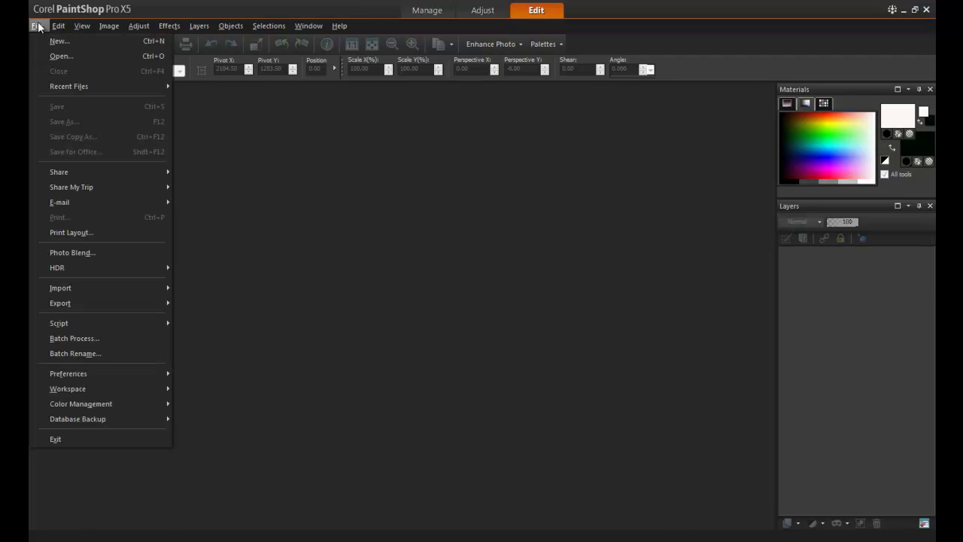
click(50, 53)
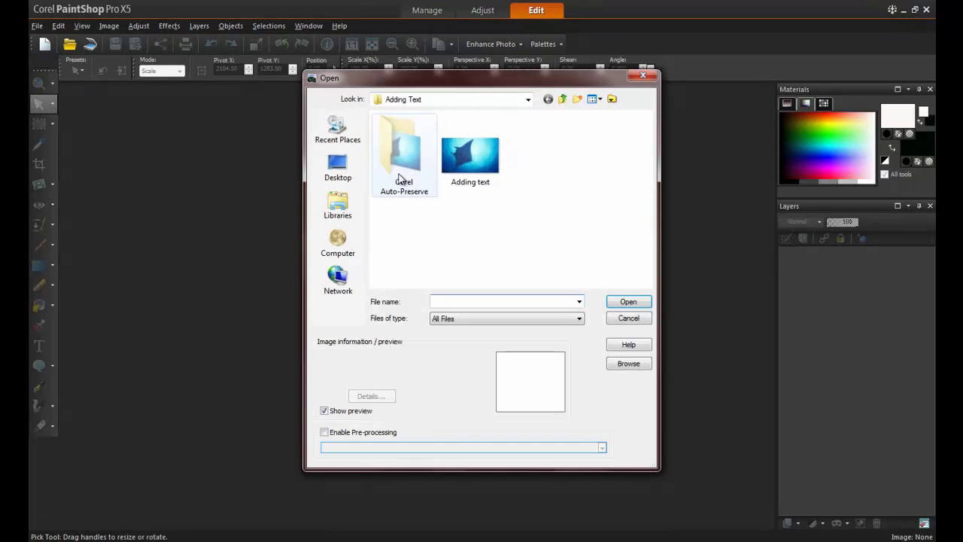
click(460, 171)
click(641, 302)
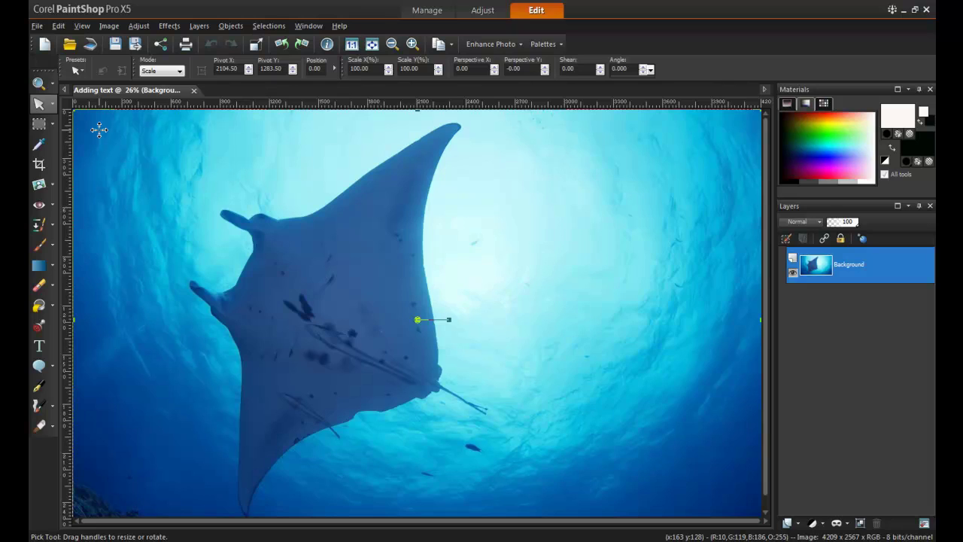
scroll(621, 310, down, 1)
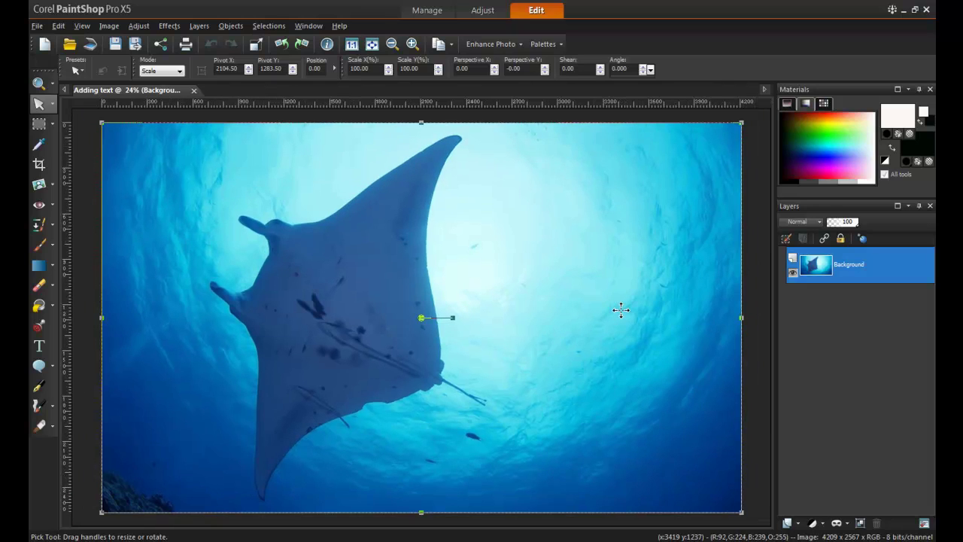
Select the whole 'masters of the sea' poem in Notepad, then minimize Notepad
key(alt+Tab)
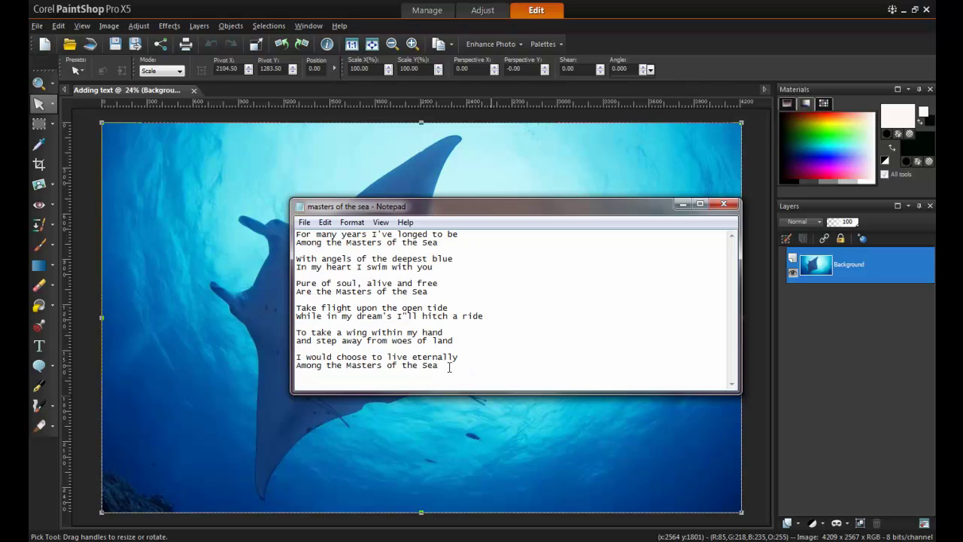
drag(449, 367, 292, 231)
key(ctrl+c)
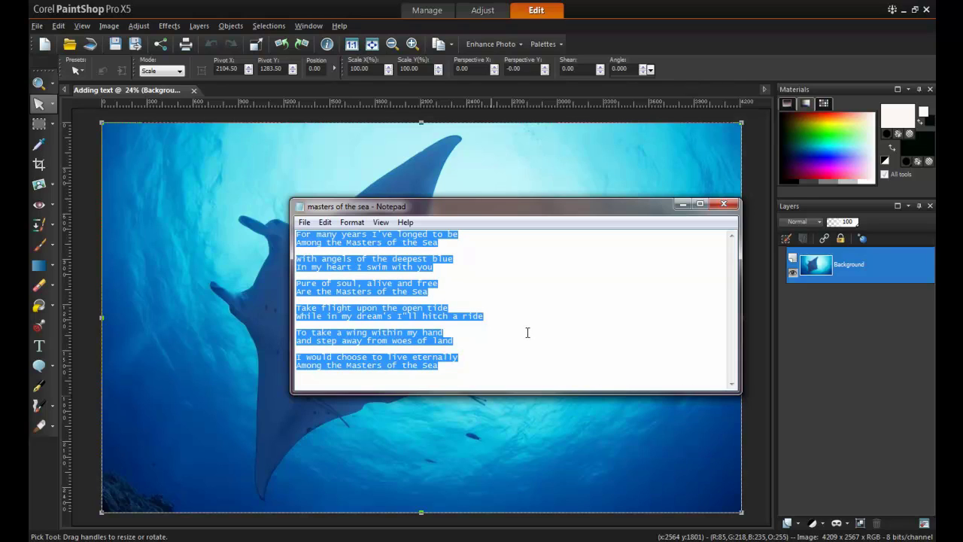
click(681, 204)
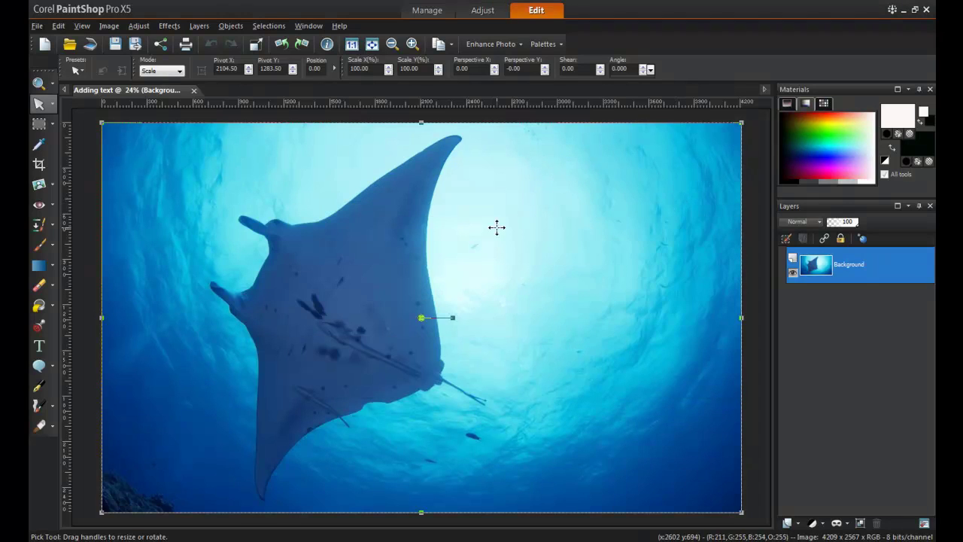
Start a ParkAvenue BT 24 pt text layer on the manta ray image
click(40, 347)
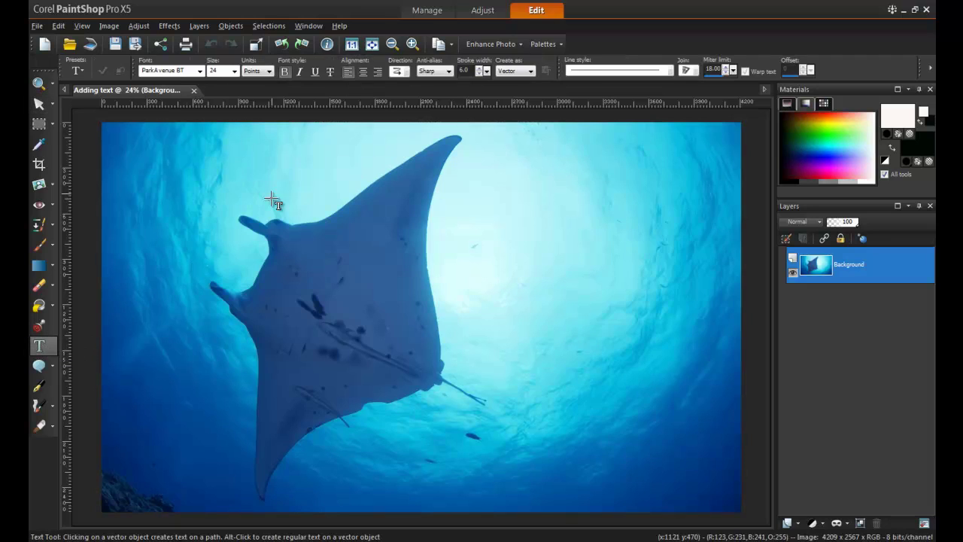
click(201, 71)
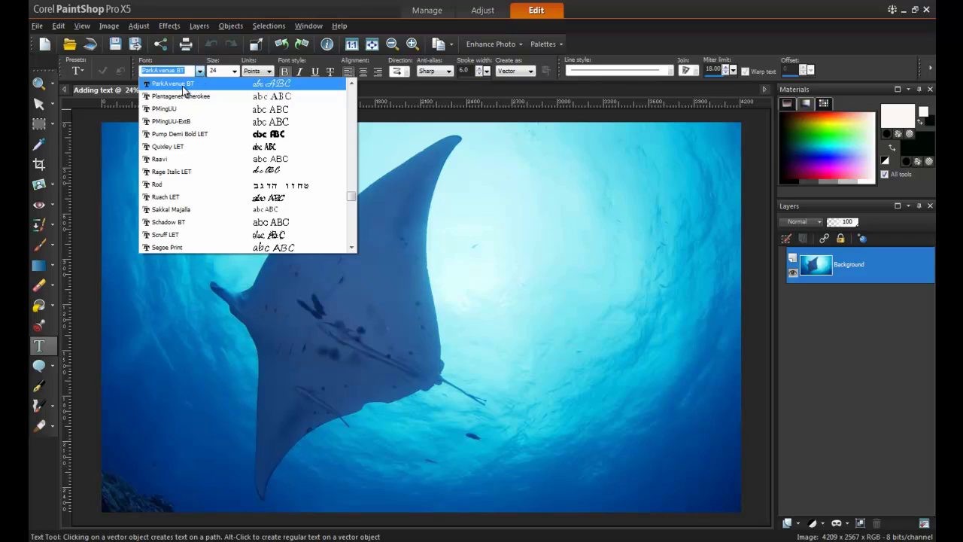
click(183, 87)
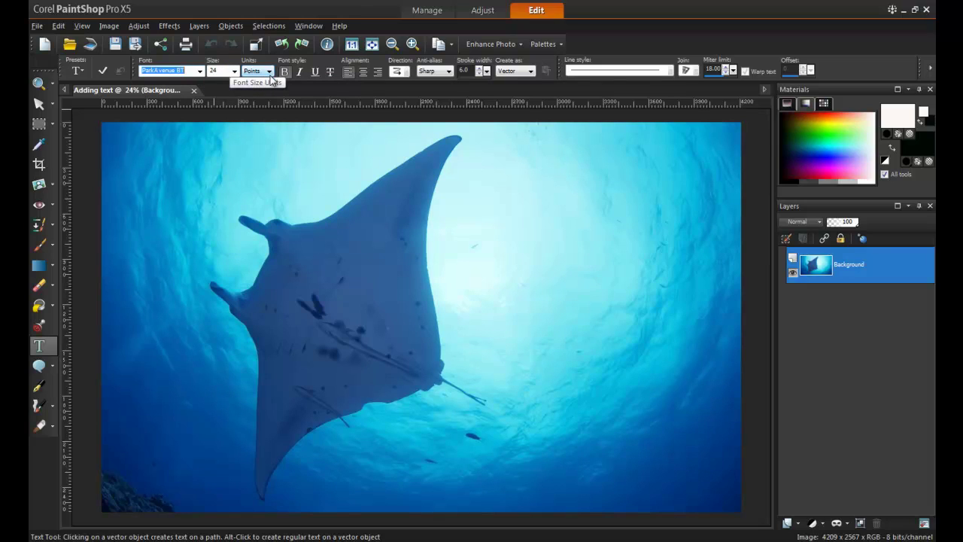
click(523, 170)
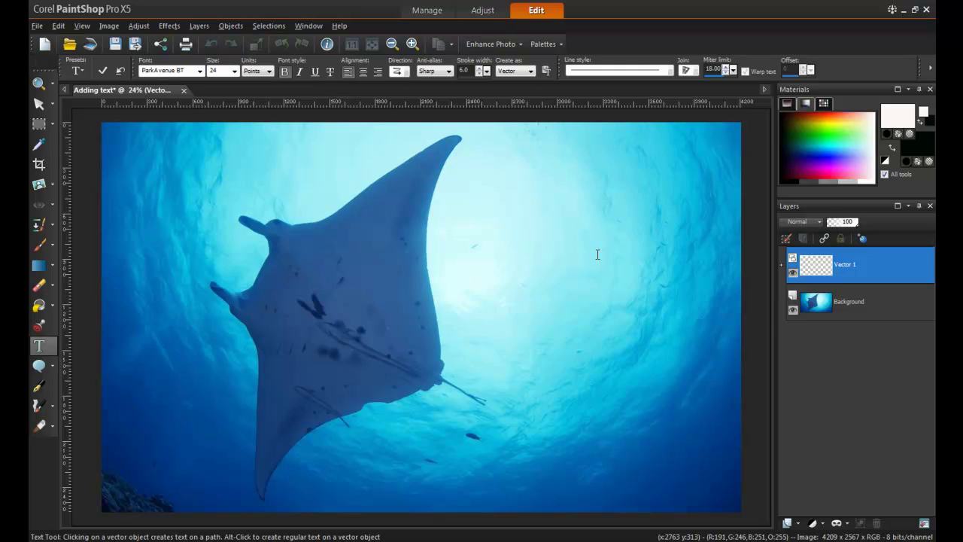
Paste the poem onto the image and color its text navy (11,11,79)
key(ctrl+v)
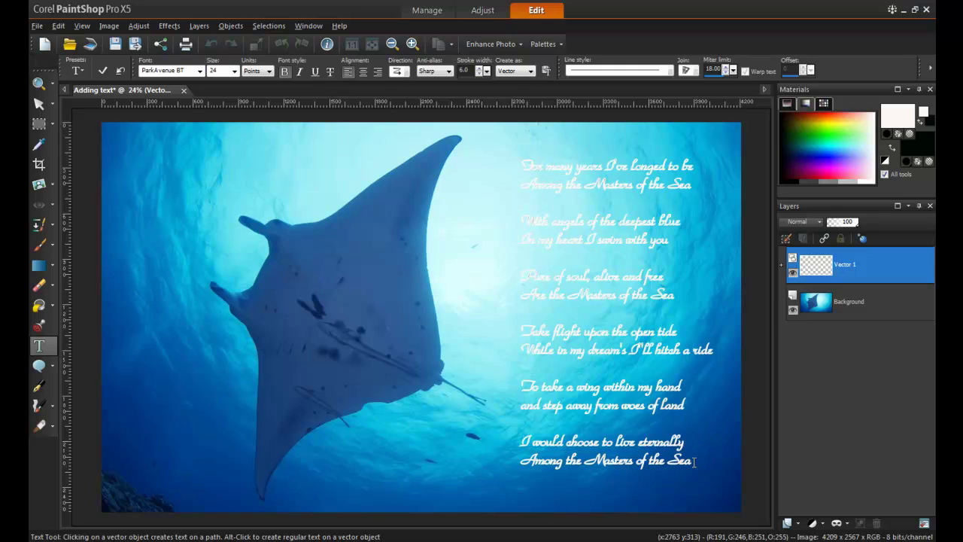
drag(692, 460, 548, 170)
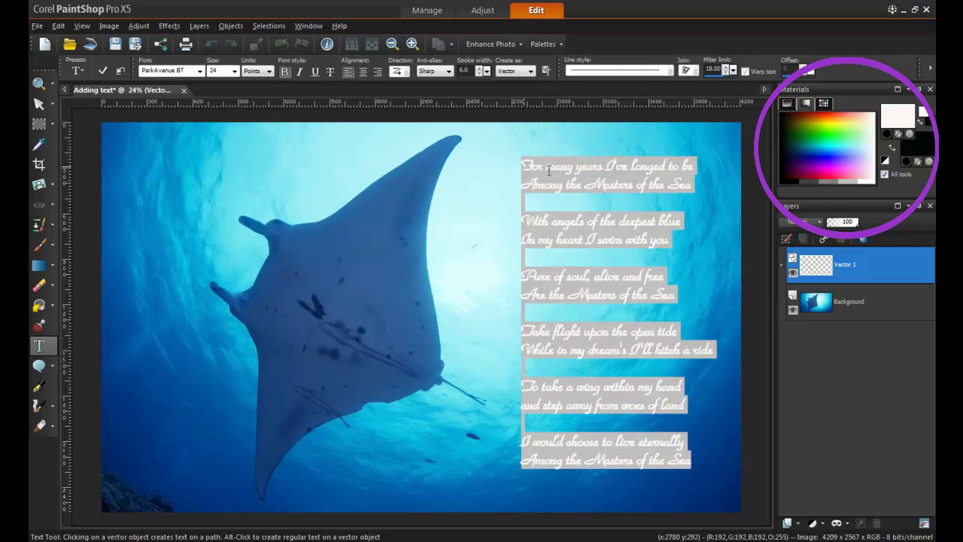
right_click(802, 153)
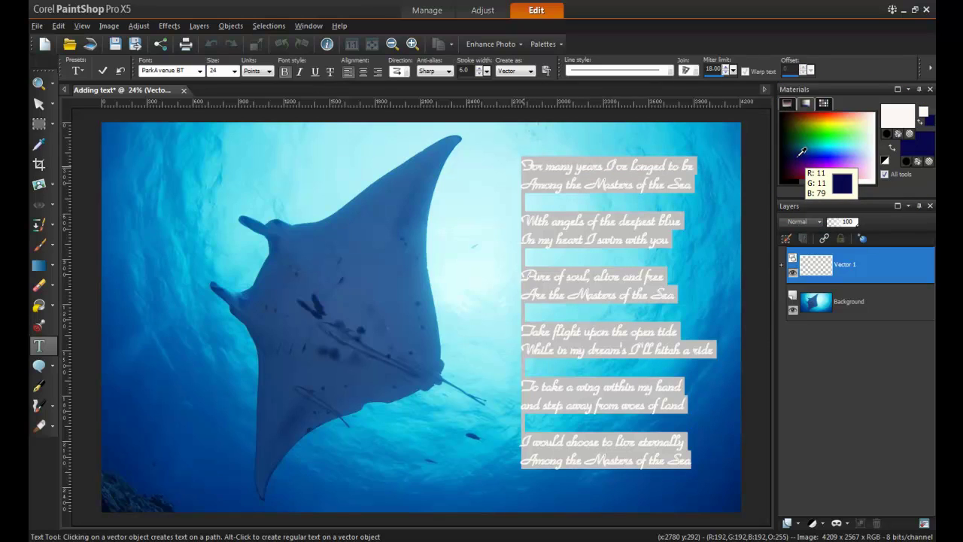
click(803, 153)
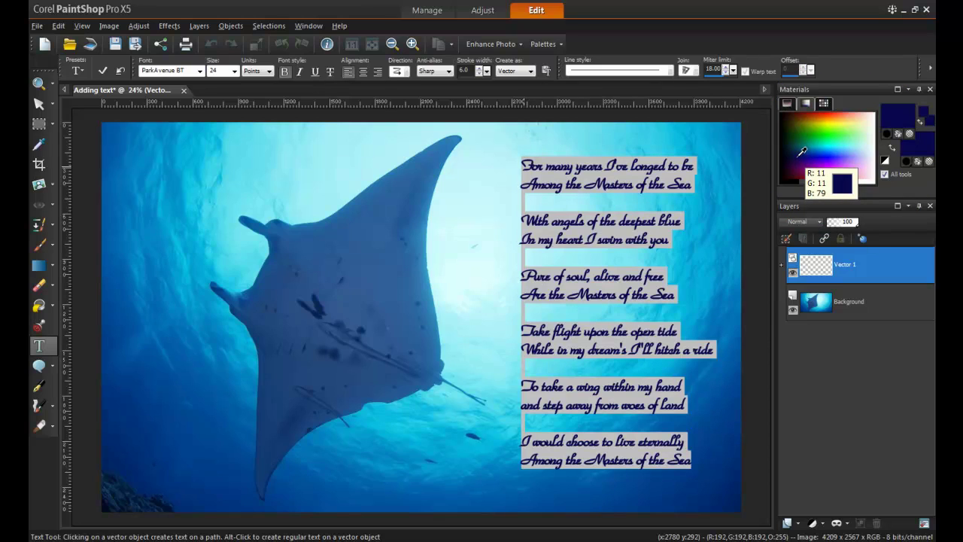
Raise the poem block slightly on the right side of the image
click(38, 104)
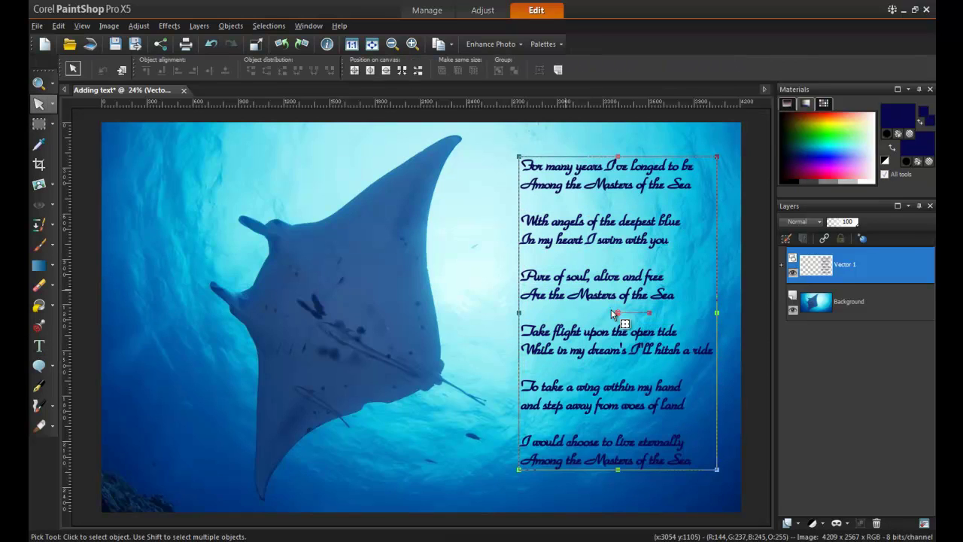
drag(617, 313, 617, 293)
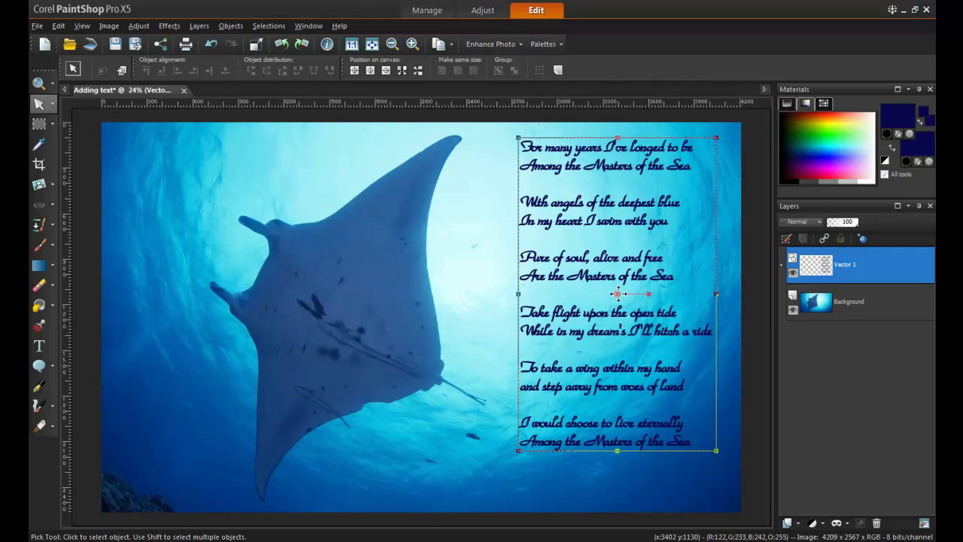
click(39, 346)
Type the title 'Masters of the Sea' at top left with the author's byline below
click(123, 143)
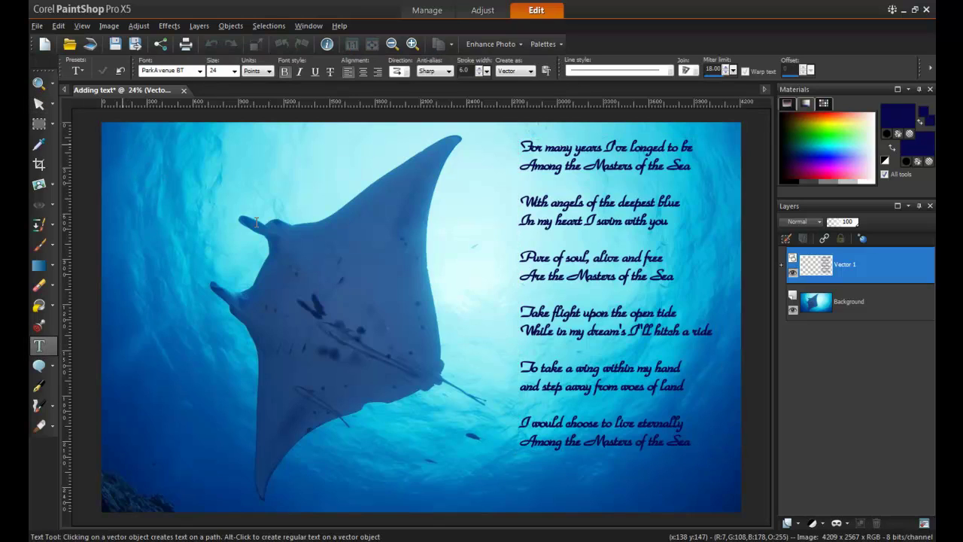
text(Masters of)
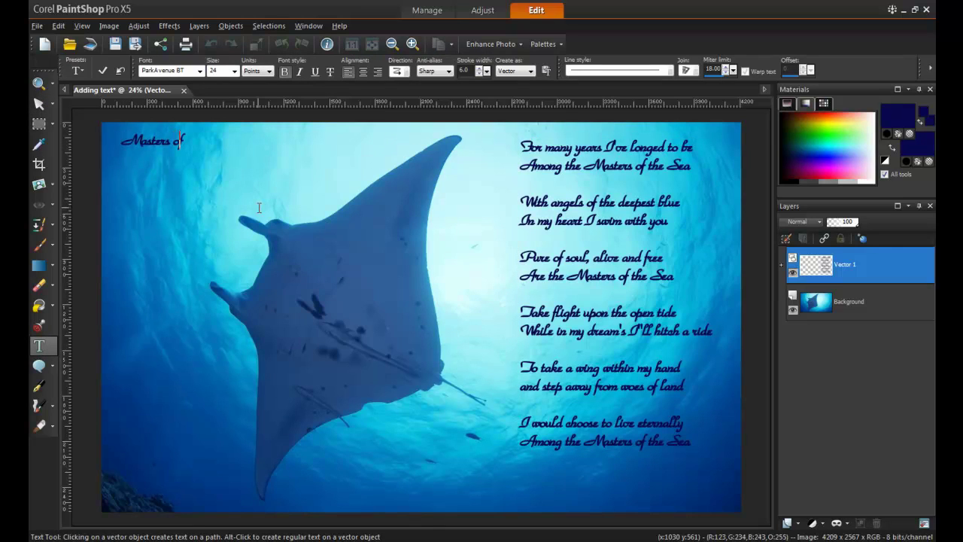
text( the Sea)
key(Return)
text(By )
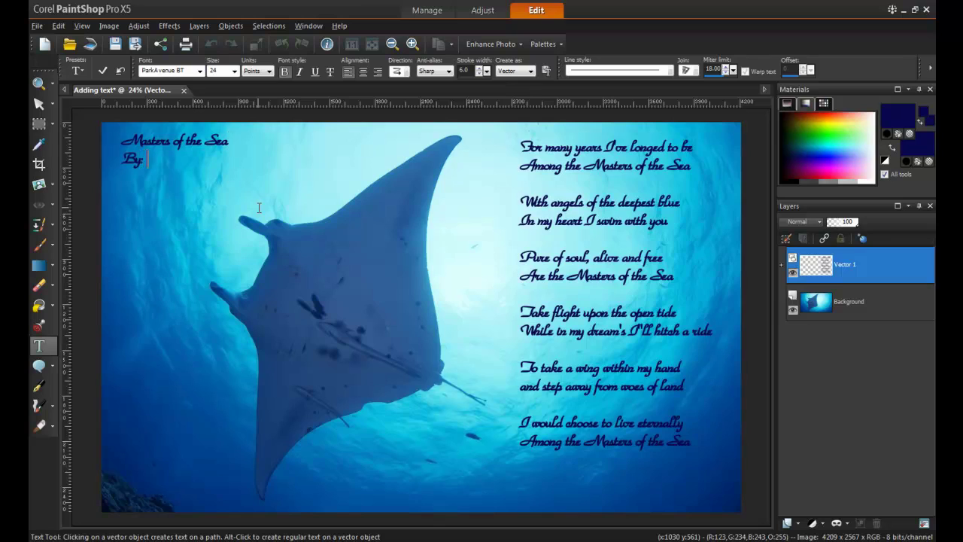
text( Emily J. Sulford)
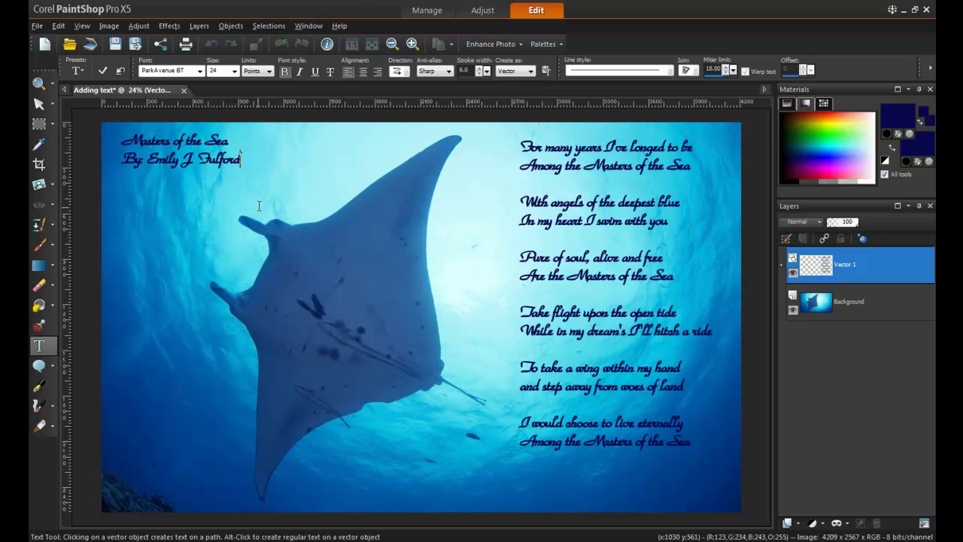
Enlarge the 'Masters of the Sea' title to 48 point
drag(231, 141, 112, 141)
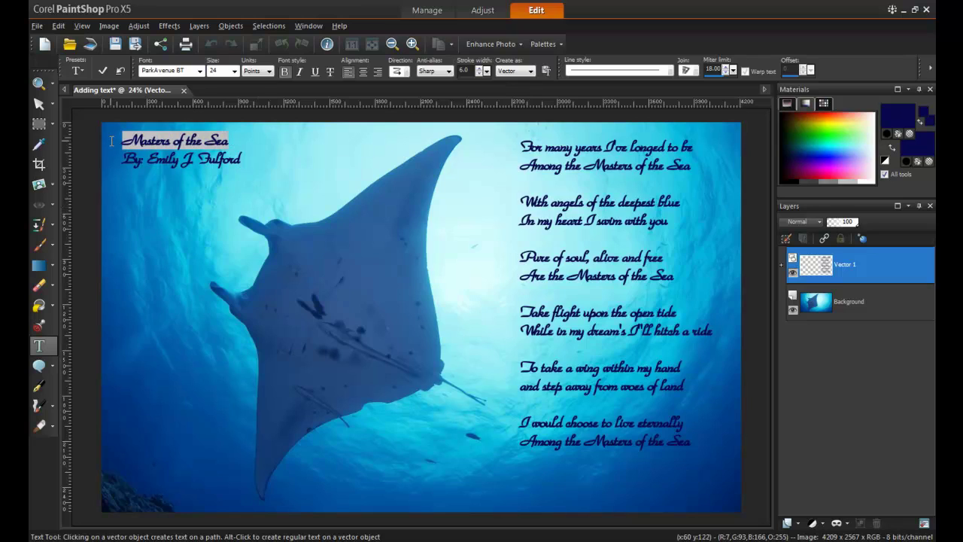
click(234, 71)
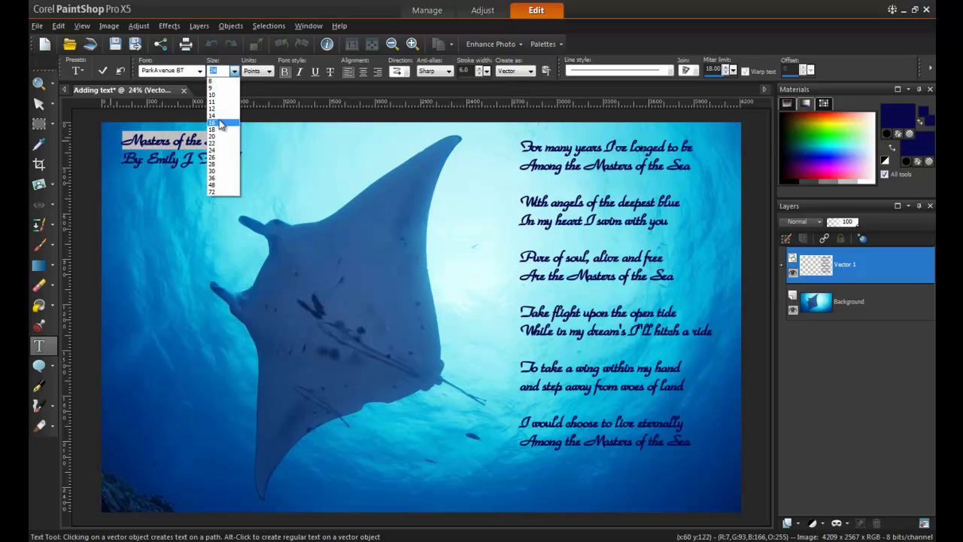
click(221, 185)
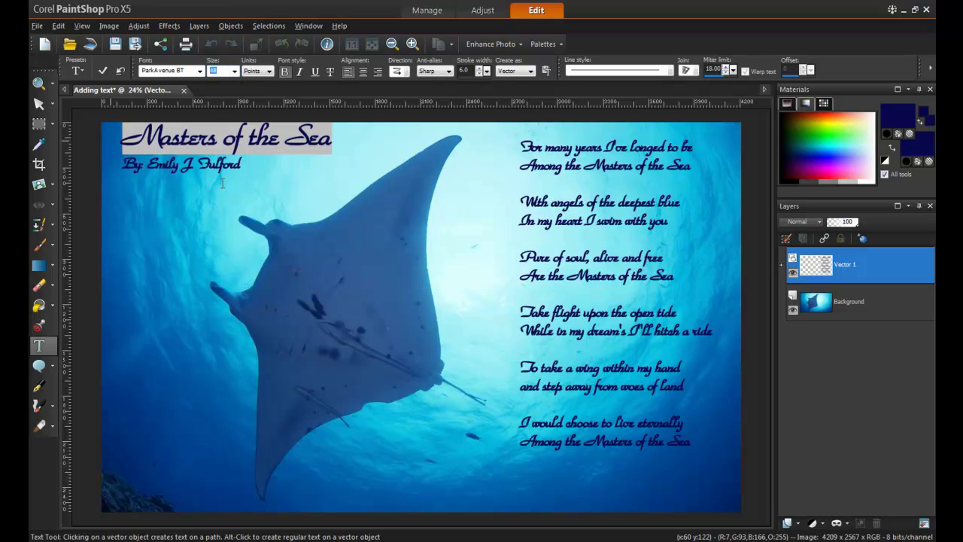
click(39, 103)
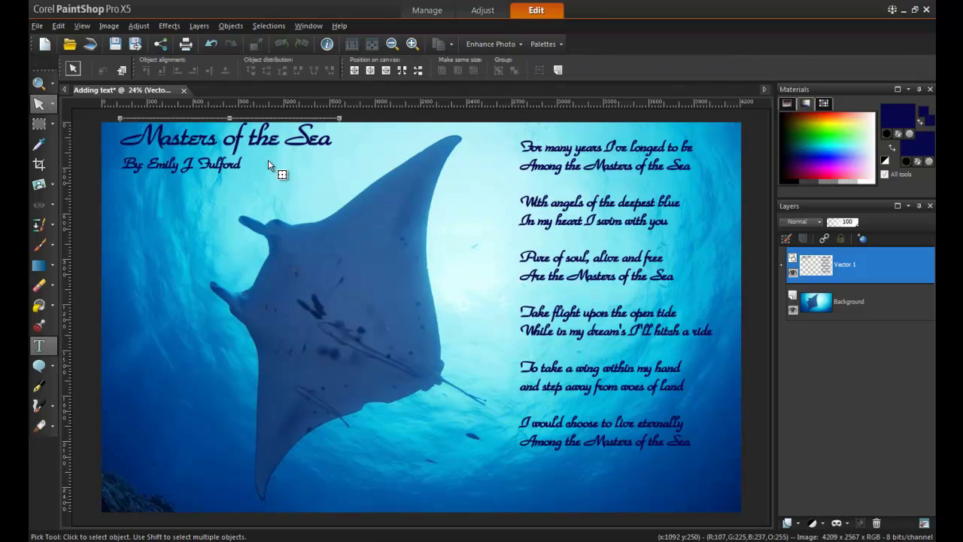
Nudge the title and byline lower and align a horizontal guide with the poem's top line
click(231, 145)
drag(231, 145, 225, 161)
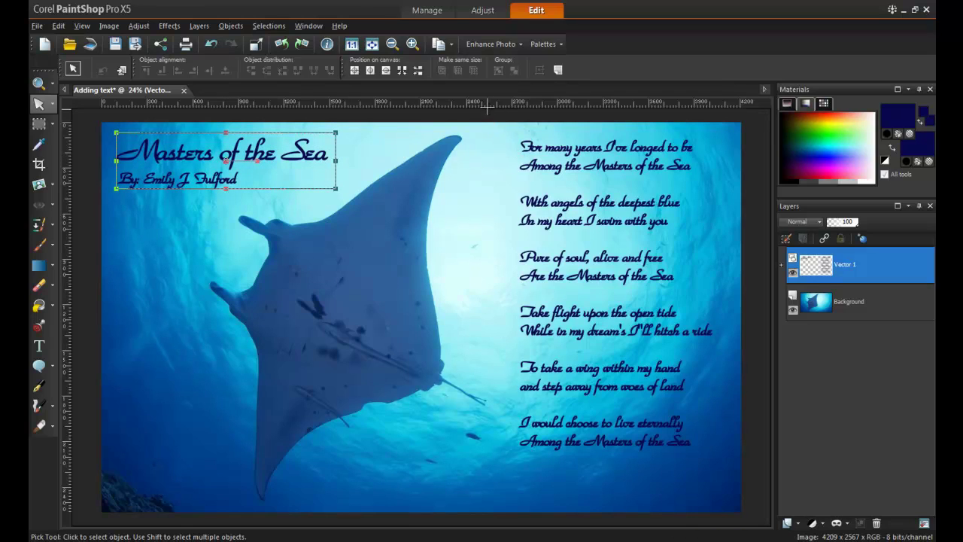
drag(482, 105, 480, 136)
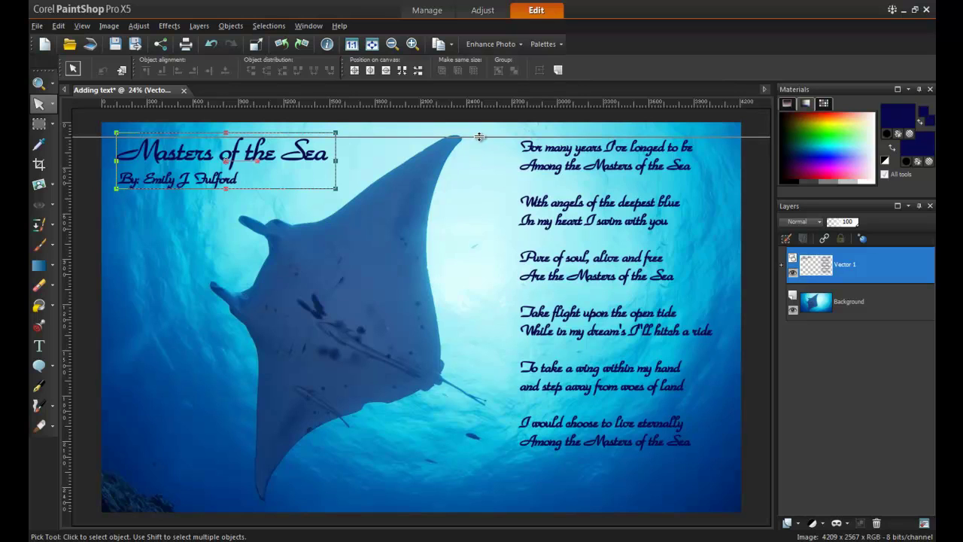
drag(479, 136, 478, 137)
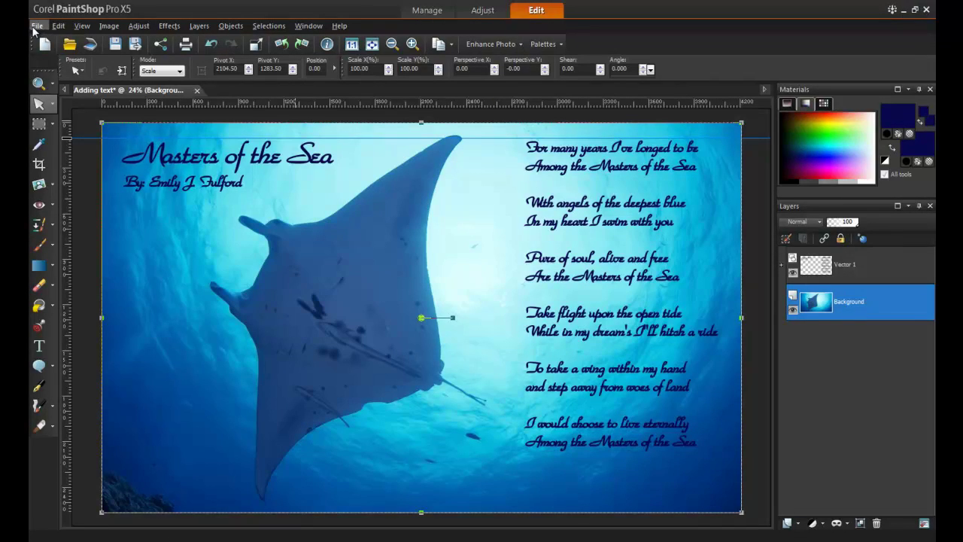
Open stinglogo1 from the Desktop and select its entire canvas
click(36, 26)
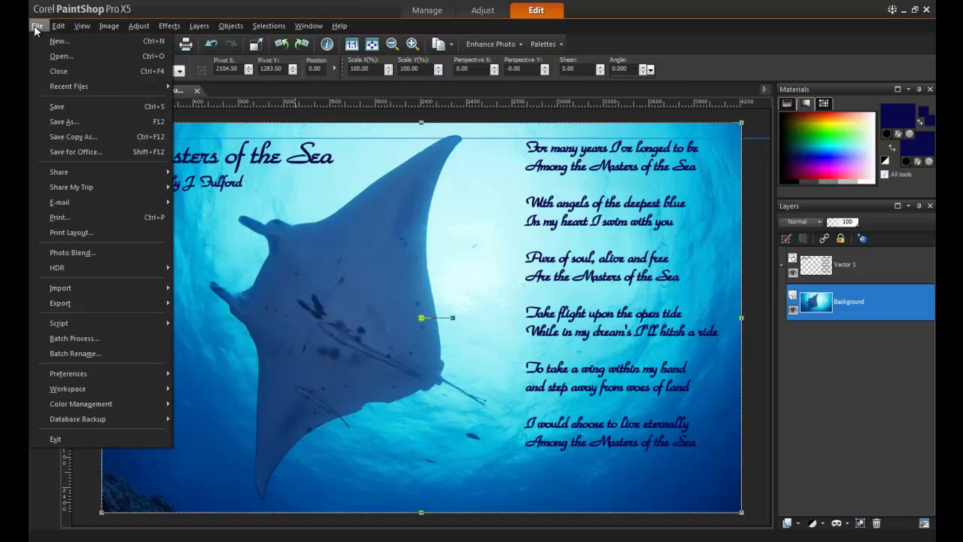
click(78, 56)
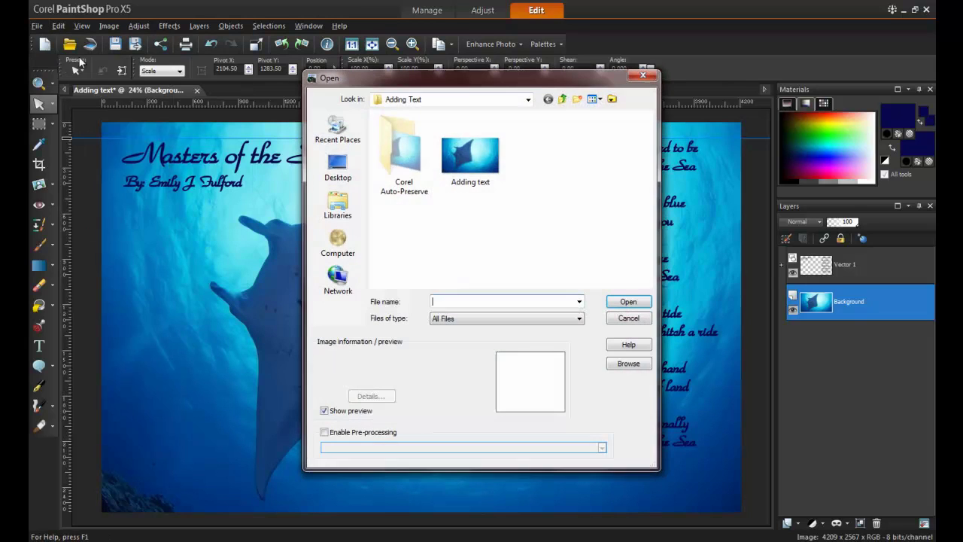
click(338, 167)
scroll(647, 165, down, 1)
scroll(647, 165, down, 3)
click(418, 273)
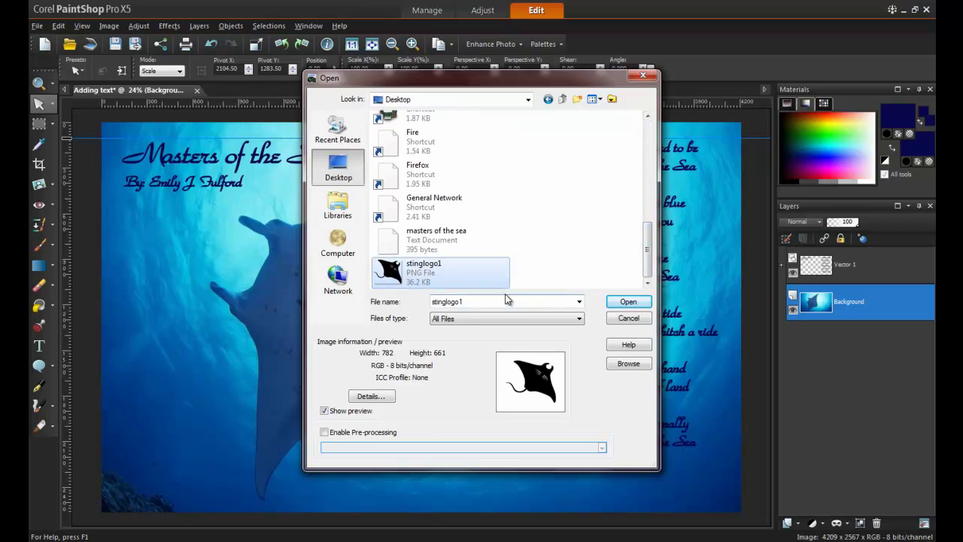
click(628, 302)
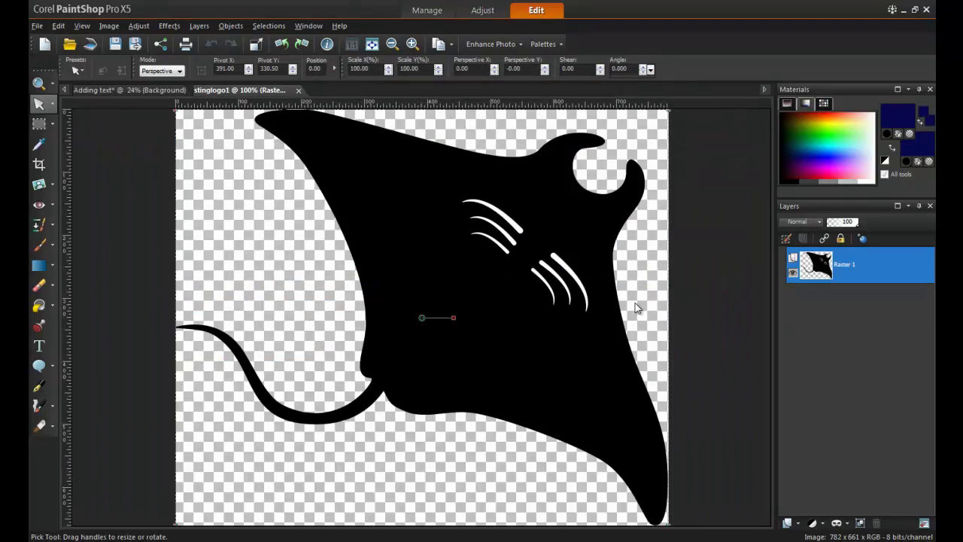
click(258, 26)
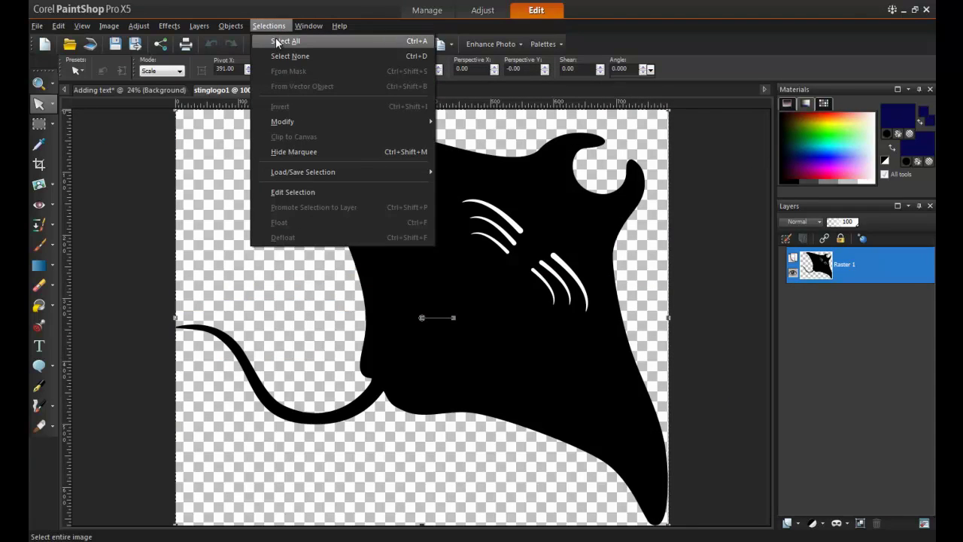
click(277, 40)
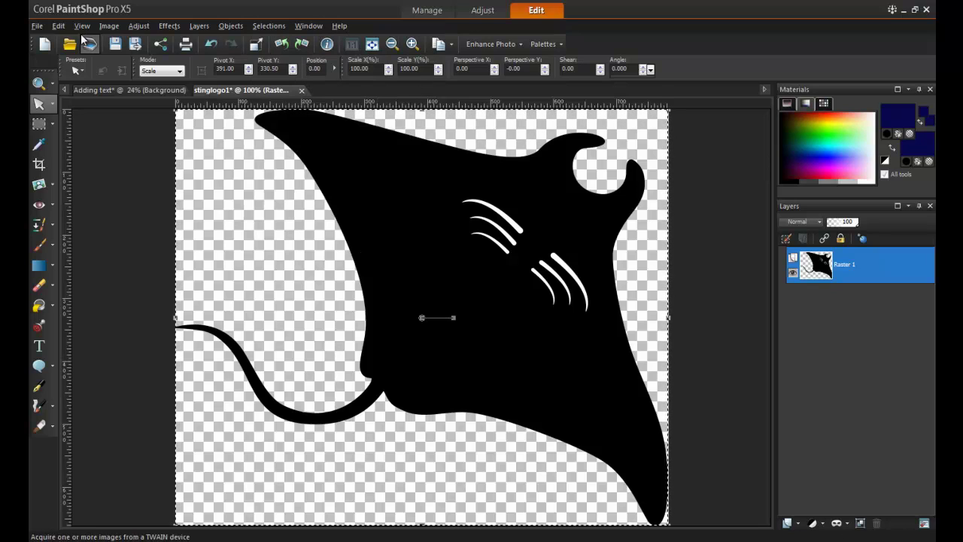
Copy the selected manta logo
click(36, 26)
mouse_move(60, 27)
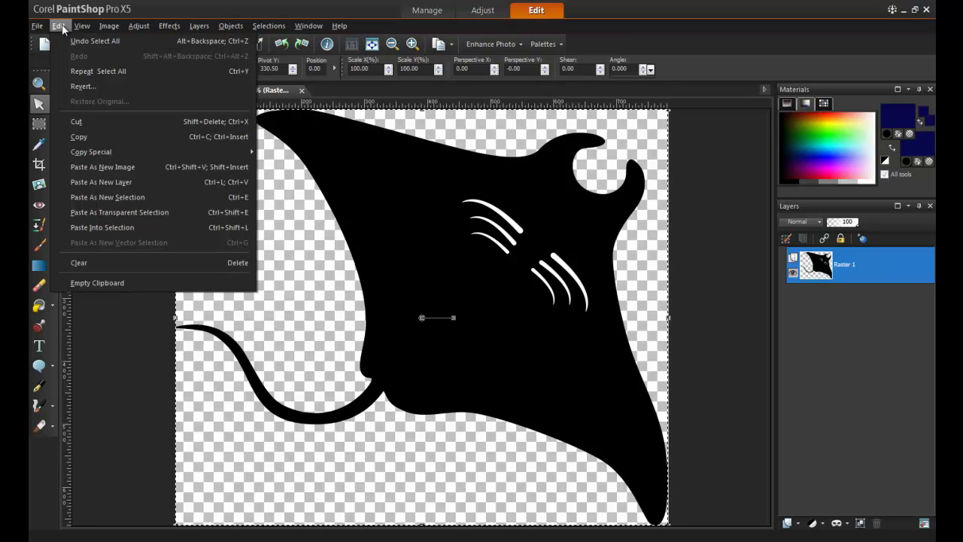
click(106, 136)
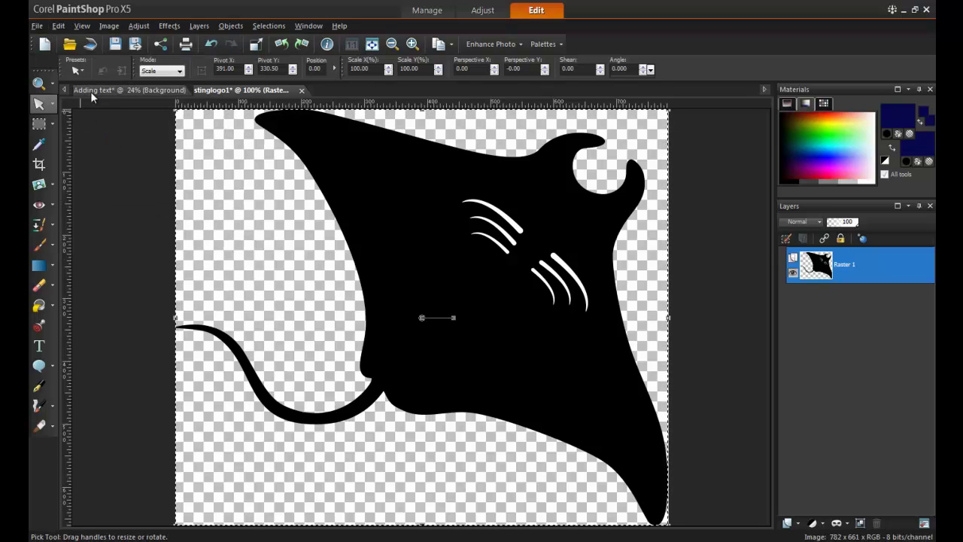
Paste the logo as a new layer on the poem card and scale it to about 42 percent
click(112, 89)
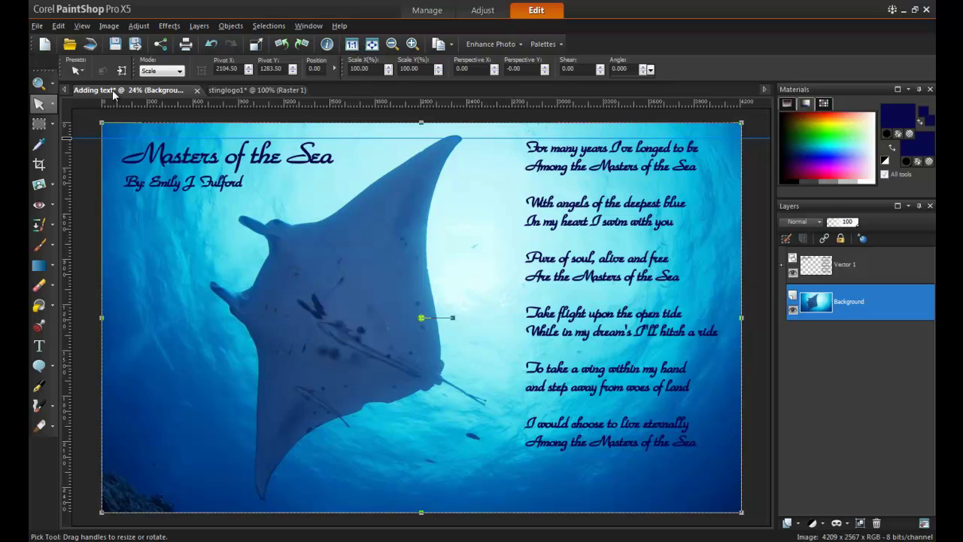
click(58, 26)
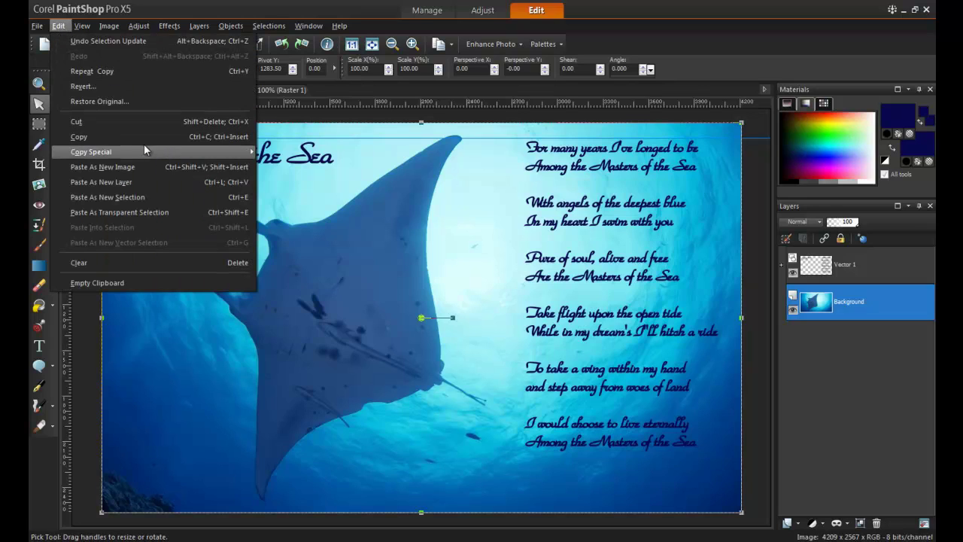
click(128, 181)
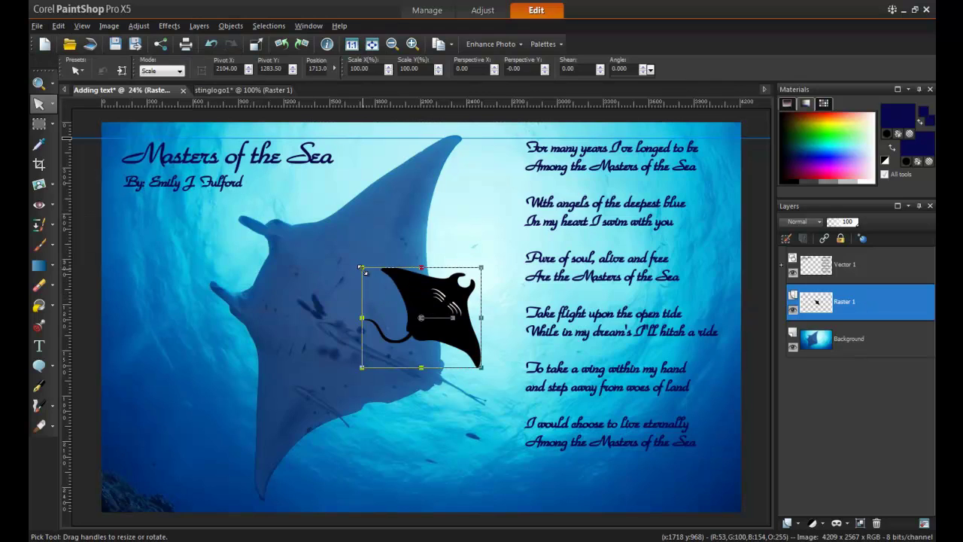
drag(361, 266, 614, 480)
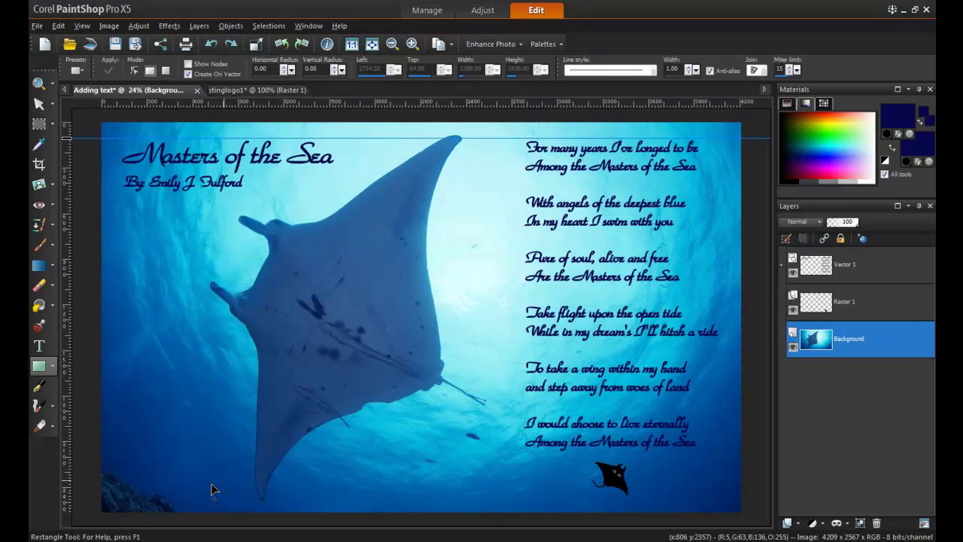
Draw a navy rectangle over the poem area and round its corners to radius 112
click(51, 368)
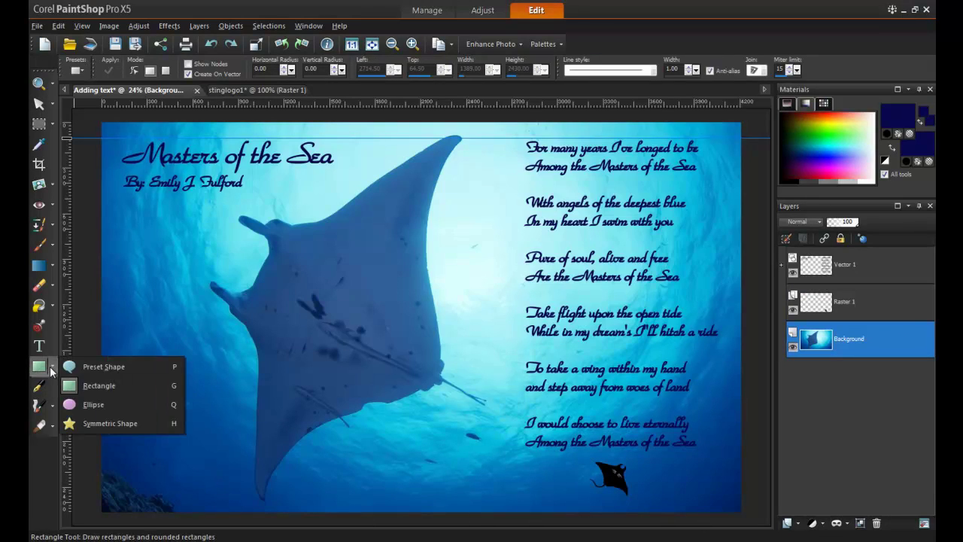
click(106, 387)
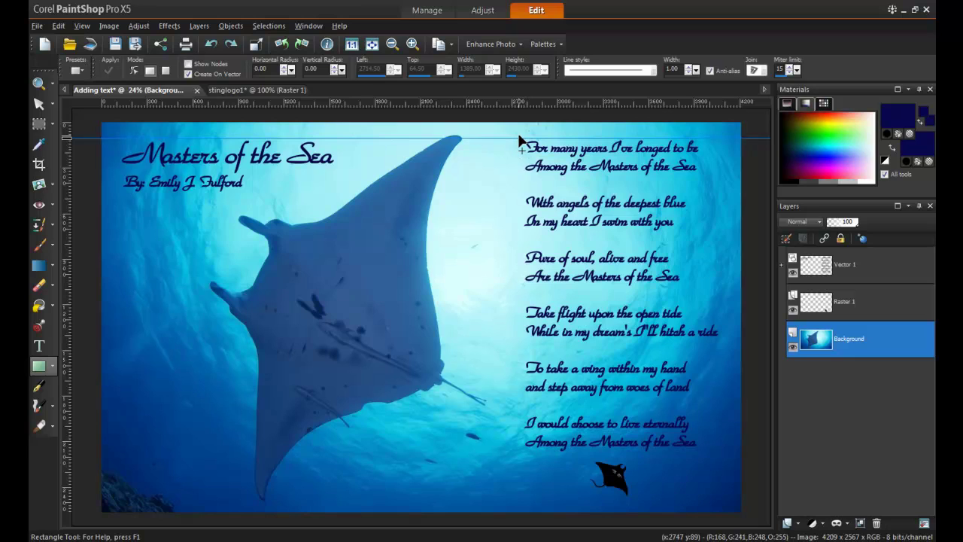
drag(520, 138, 725, 504)
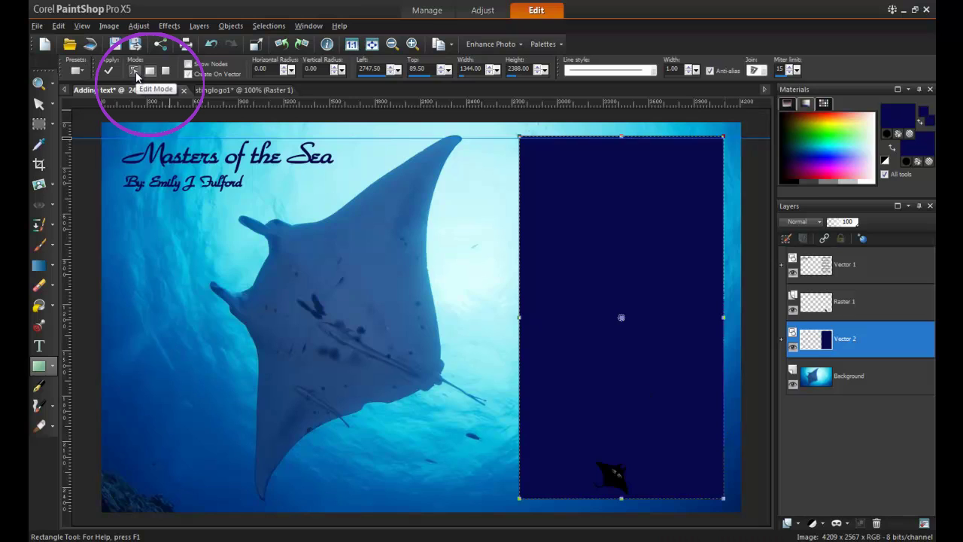
click(134, 71)
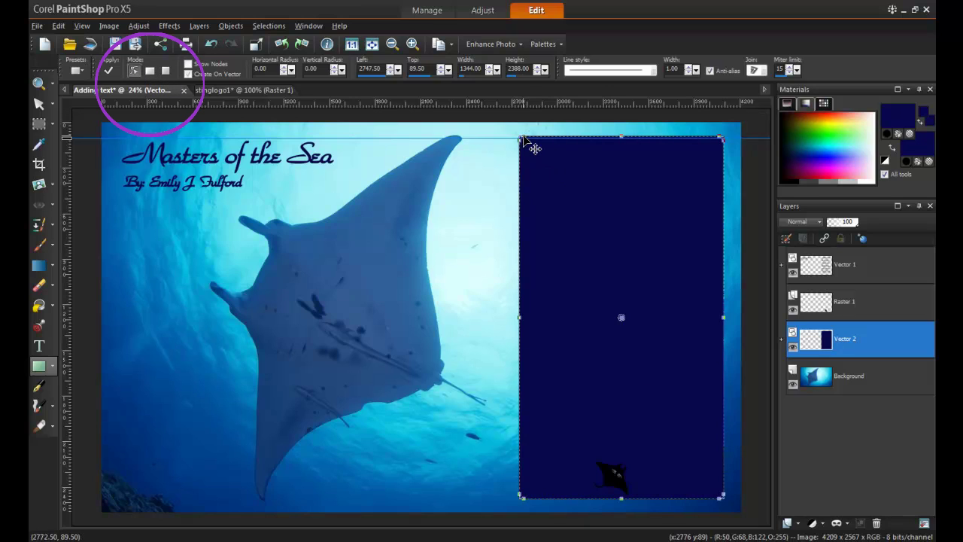
mouse_move(533, 141)
mouse_down()
mouse_move(546, 143)
mouse_move(537, 143)
mouse_up()
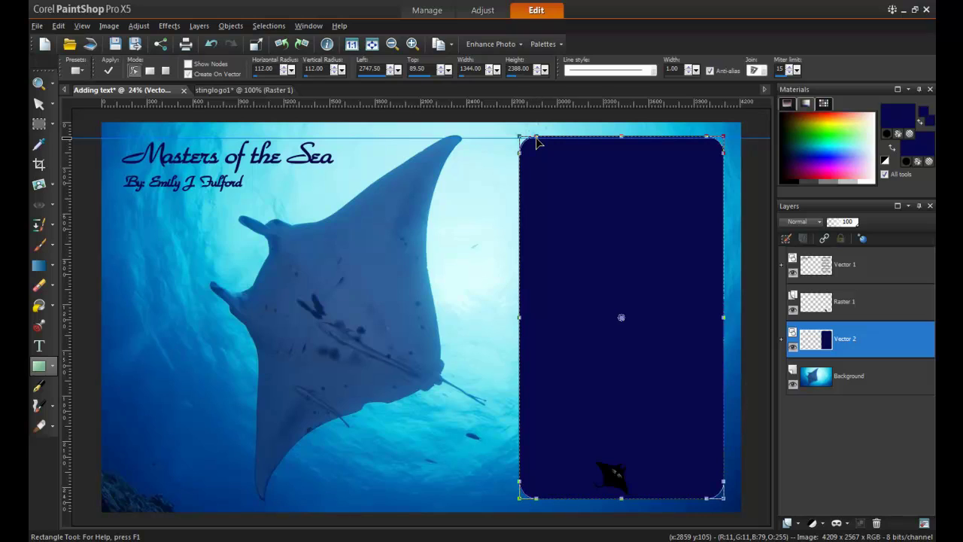
Fill the rounded panel light blue, set its outline width to 17.89, and lower its opacity
right_click(857, 141)
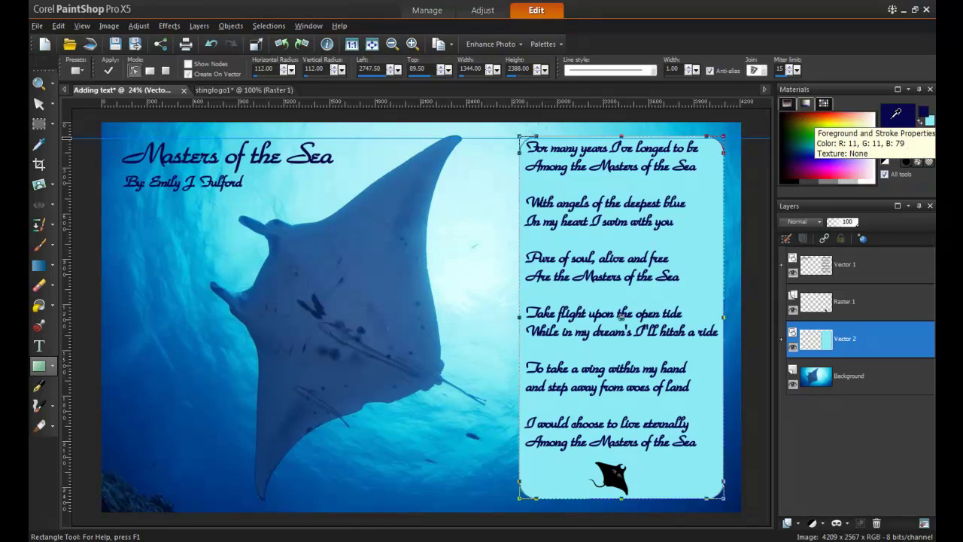
click(667, 76)
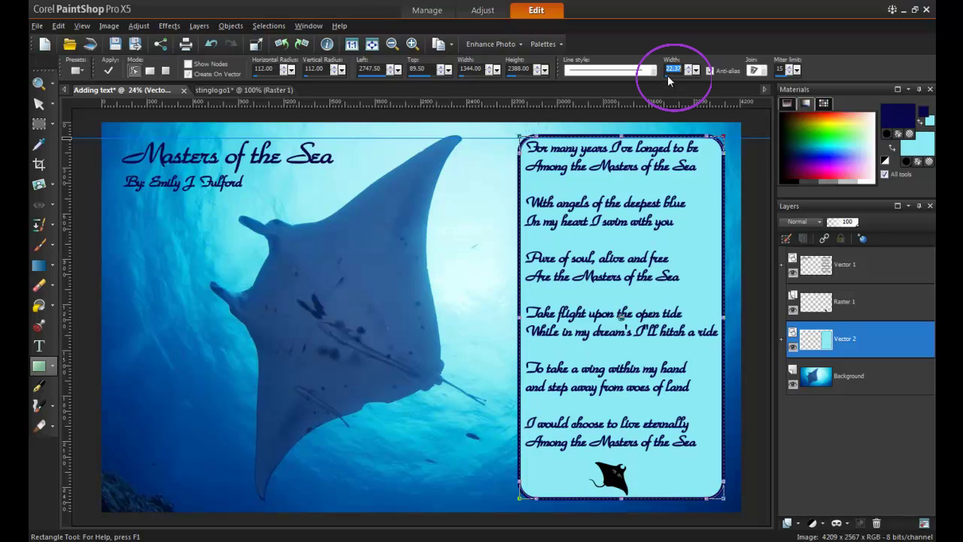
text(17.89)
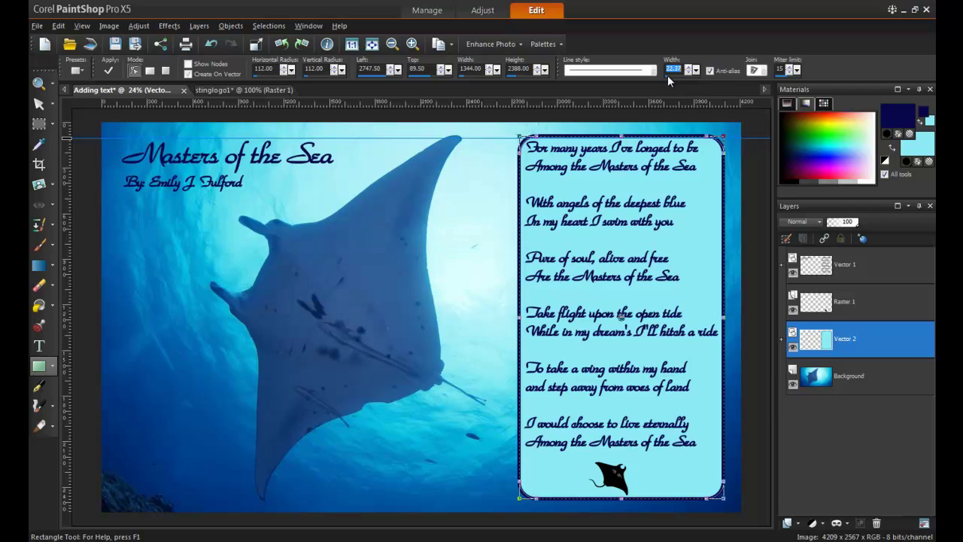
key(Return)
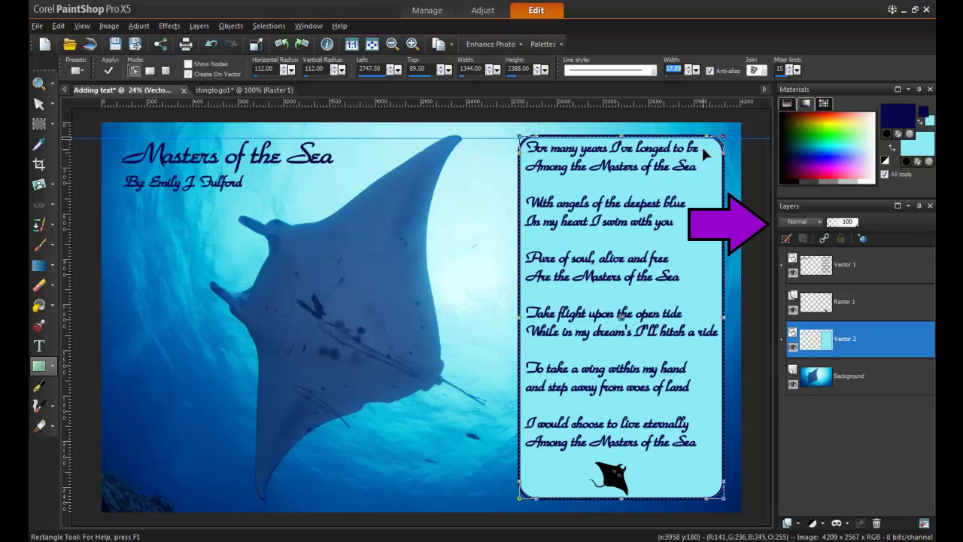
click(846, 224)
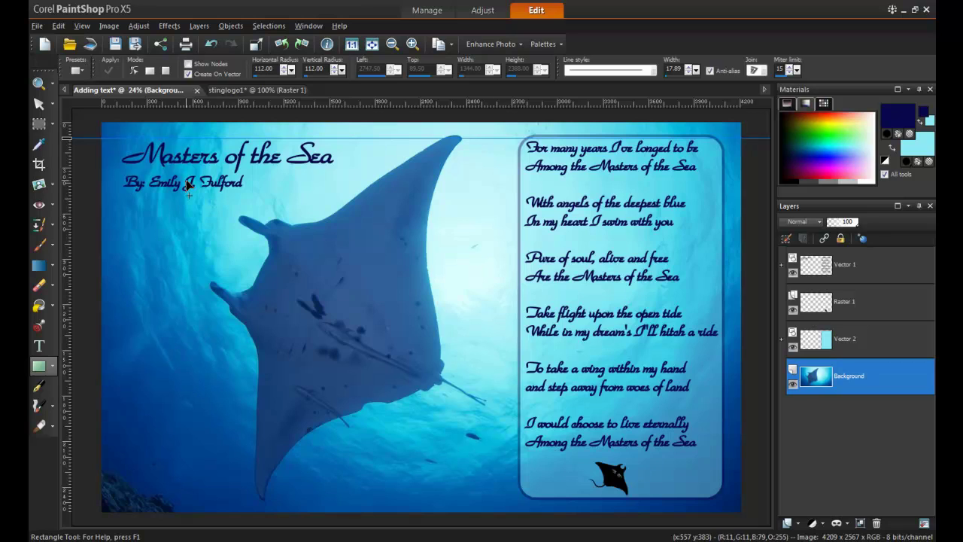
Add the Cross Process picture frame around the outside of the poem card
click(109, 27)
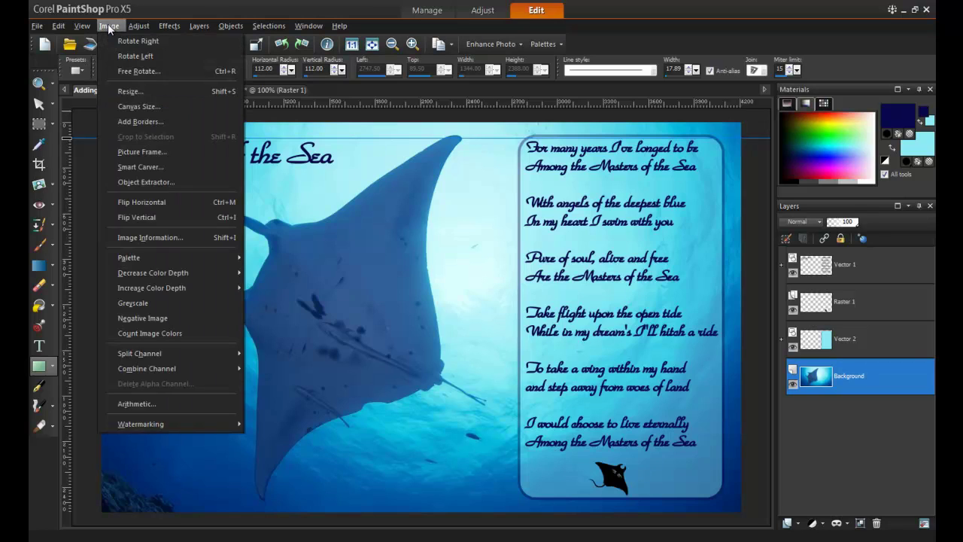
click(172, 153)
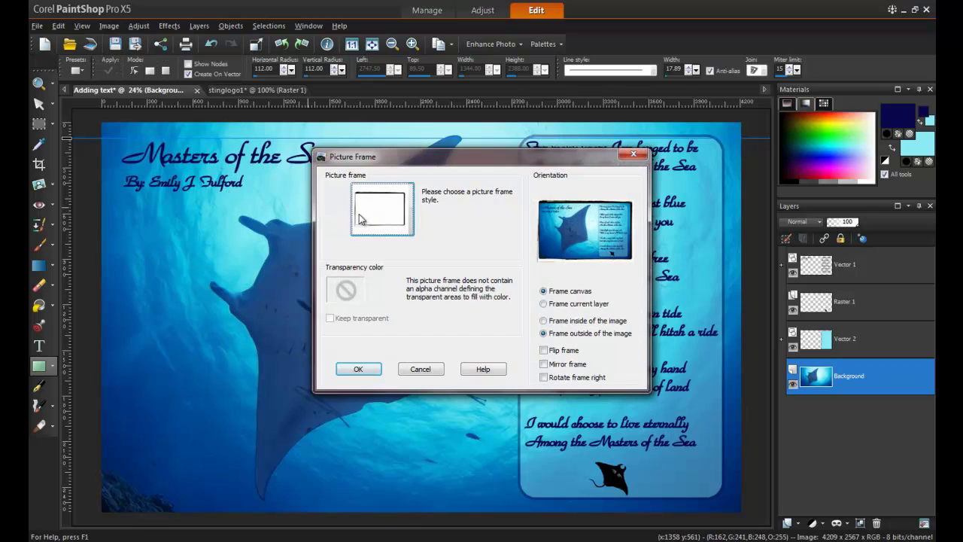
click(413, 218)
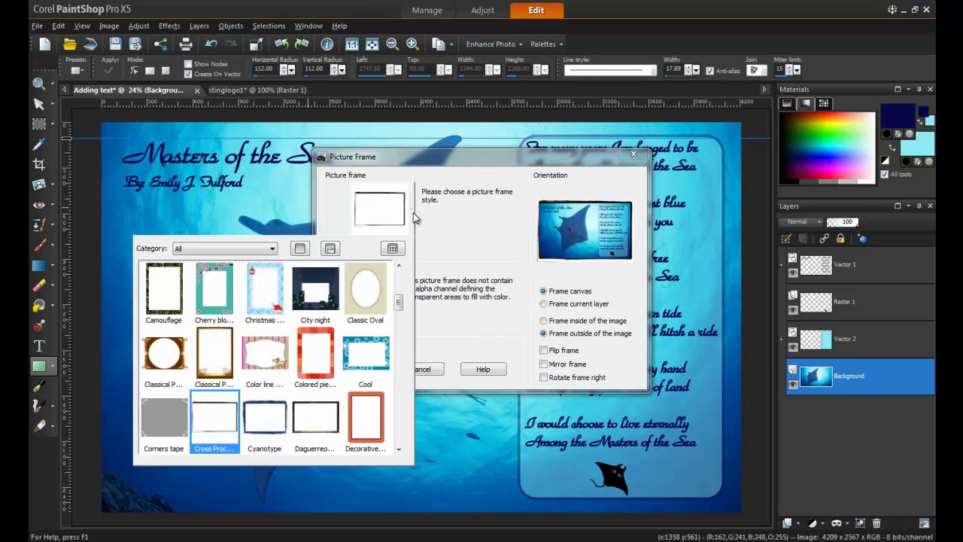
scroll(226, 353, down, 1)
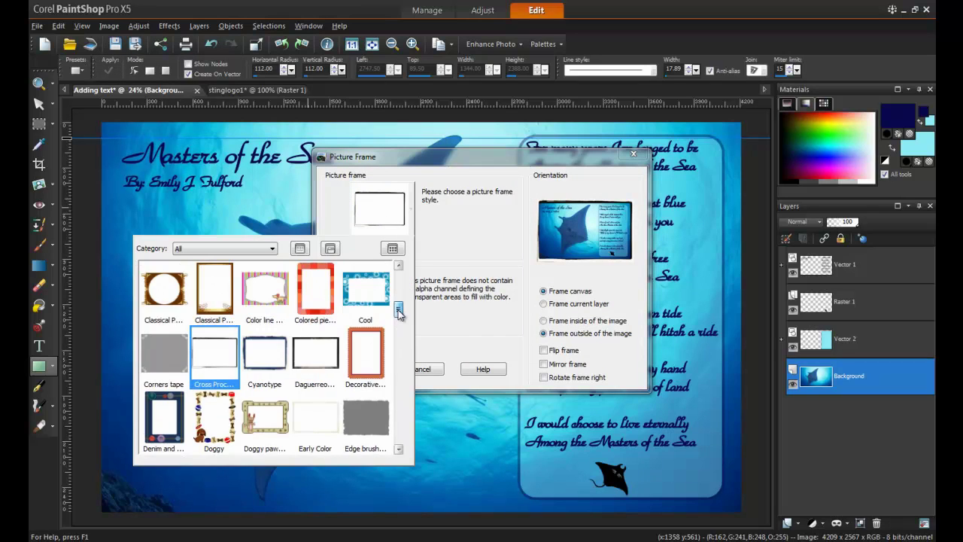
click(239, 352)
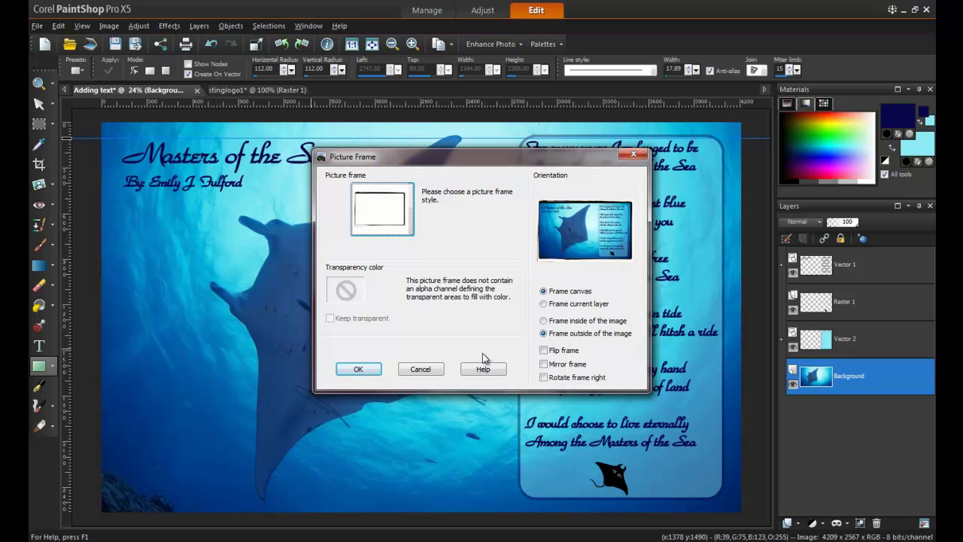
click(359, 369)
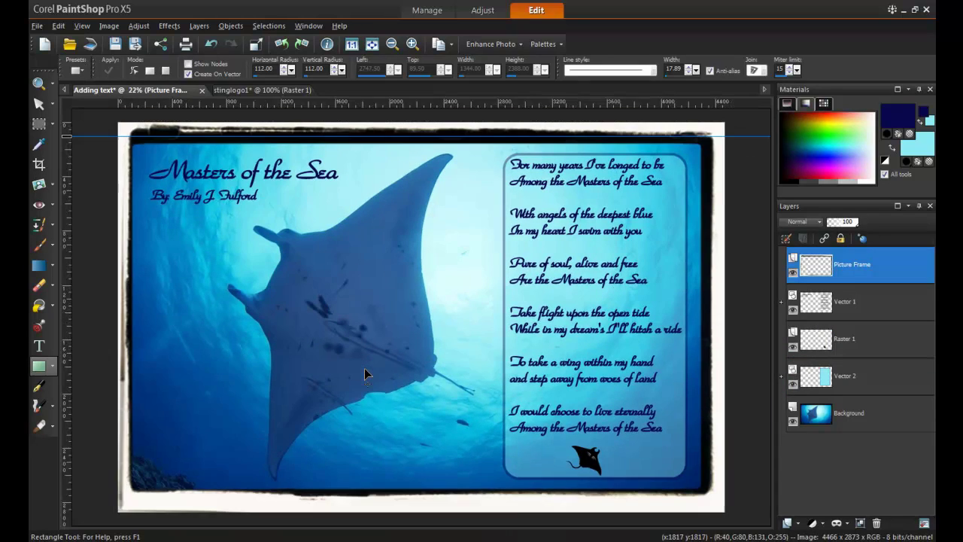
Save the card in PSPIMAGE format under the new name 'Masters of the Sea'
click(37, 26)
click(108, 122)
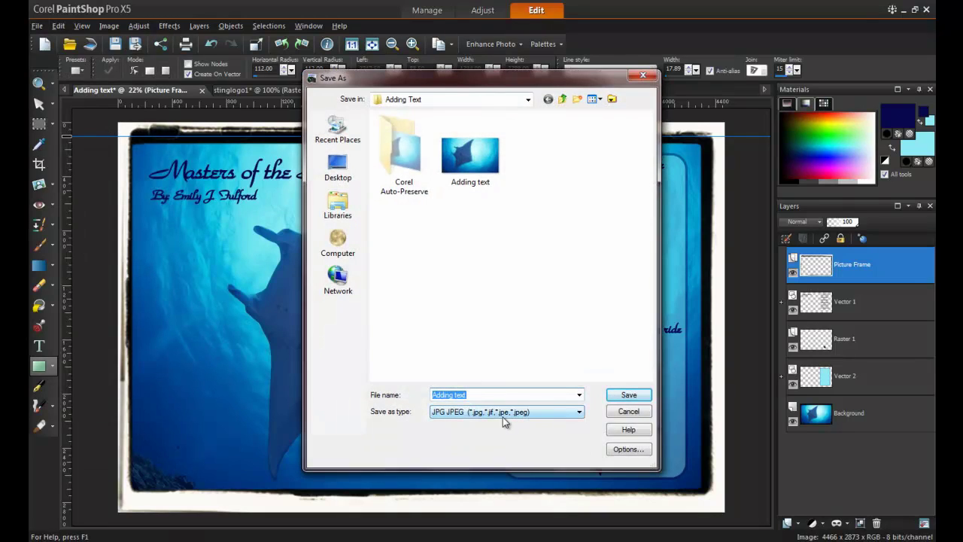
click(493, 414)
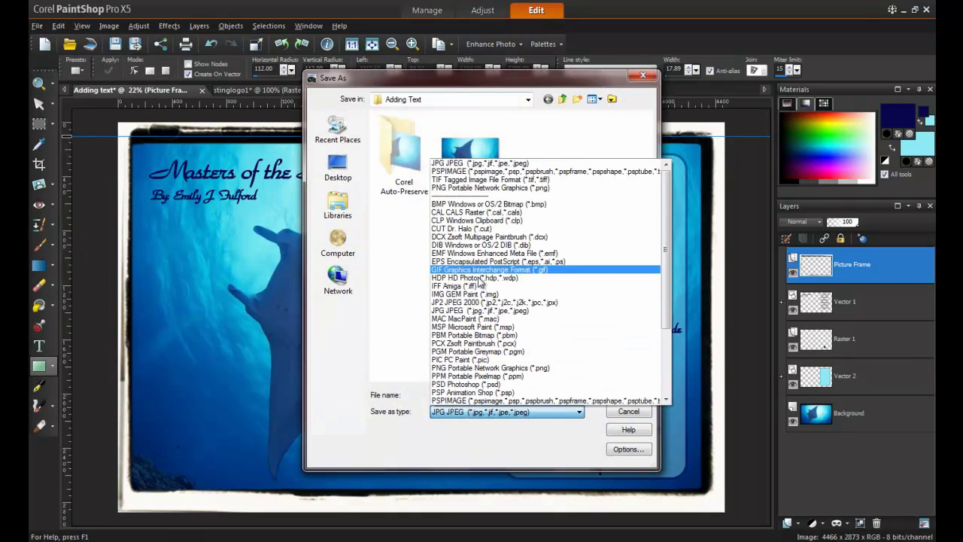
click(477, 172)
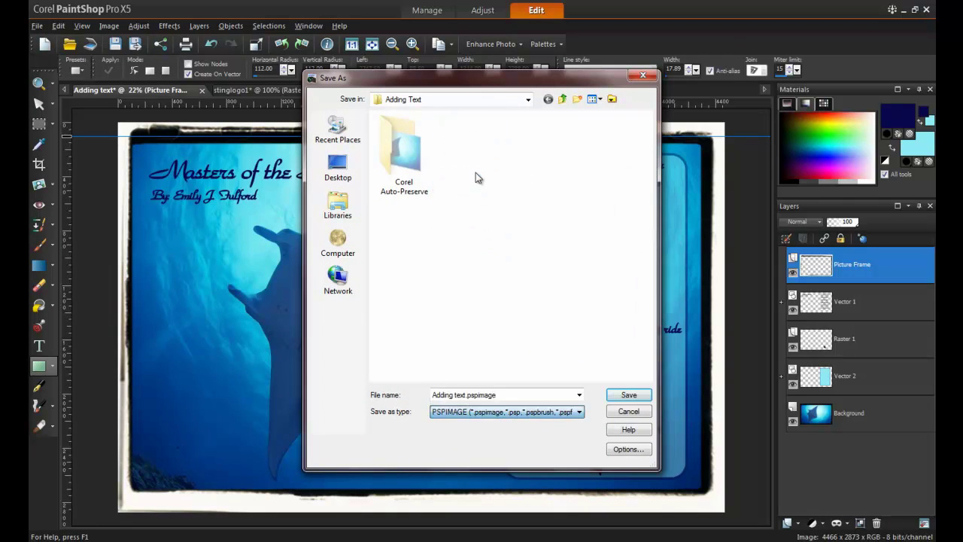
double_click(518, 396)
text(Masters of the)
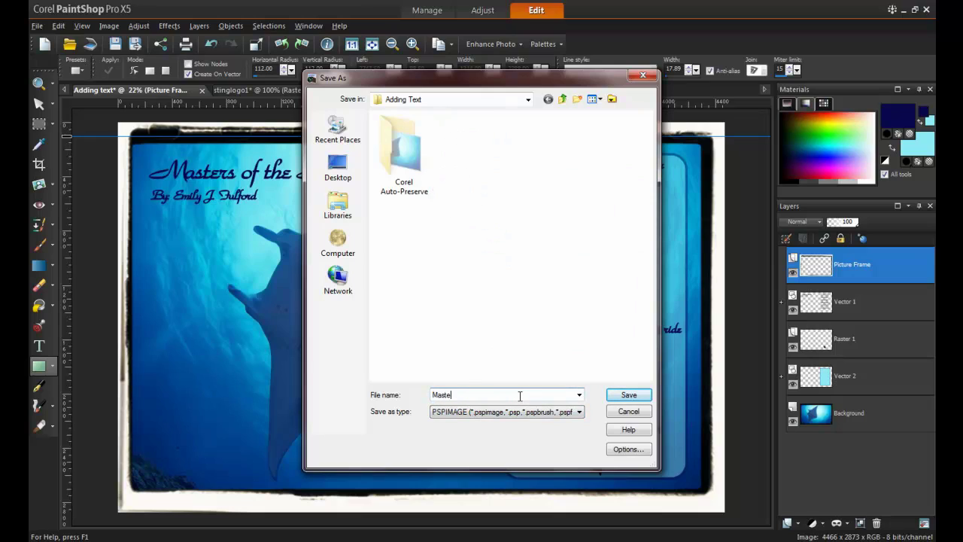
text( S)
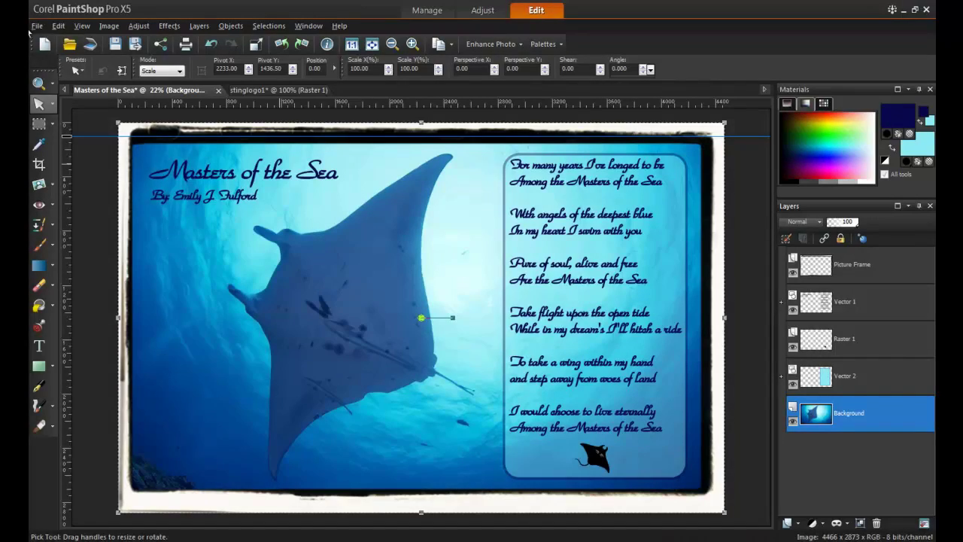
Save a JPEG copy of the card, accepting the merge into a single-layer image
click(37, 25)
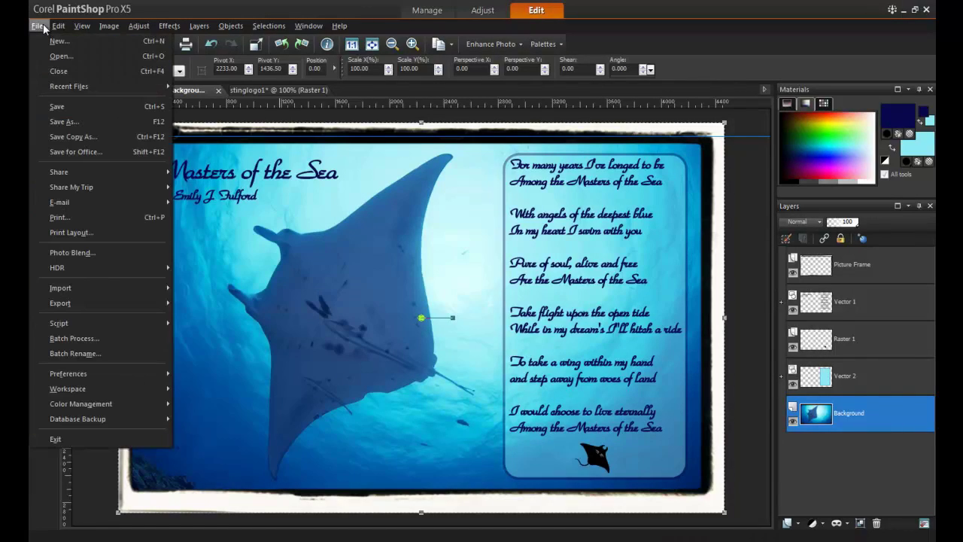
click(76, 123)
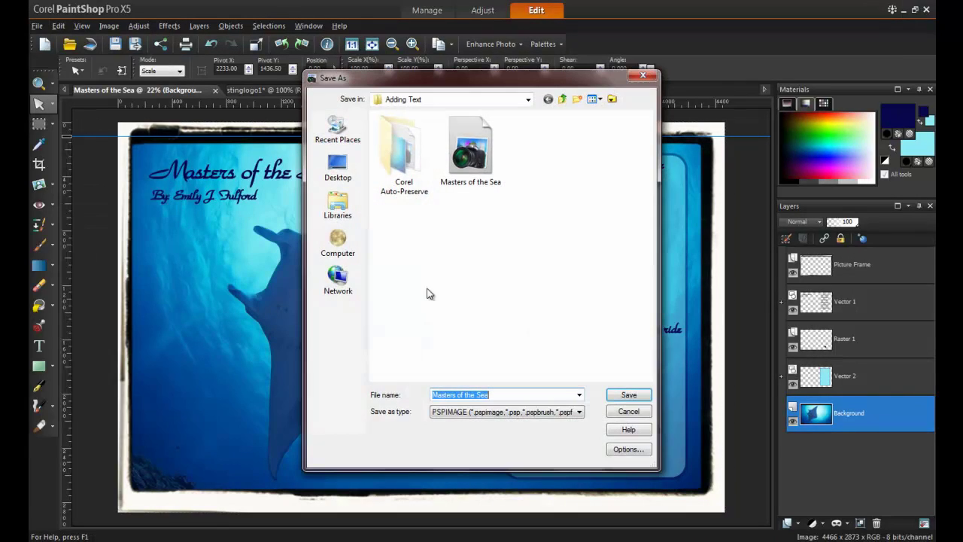
click(533, 413)
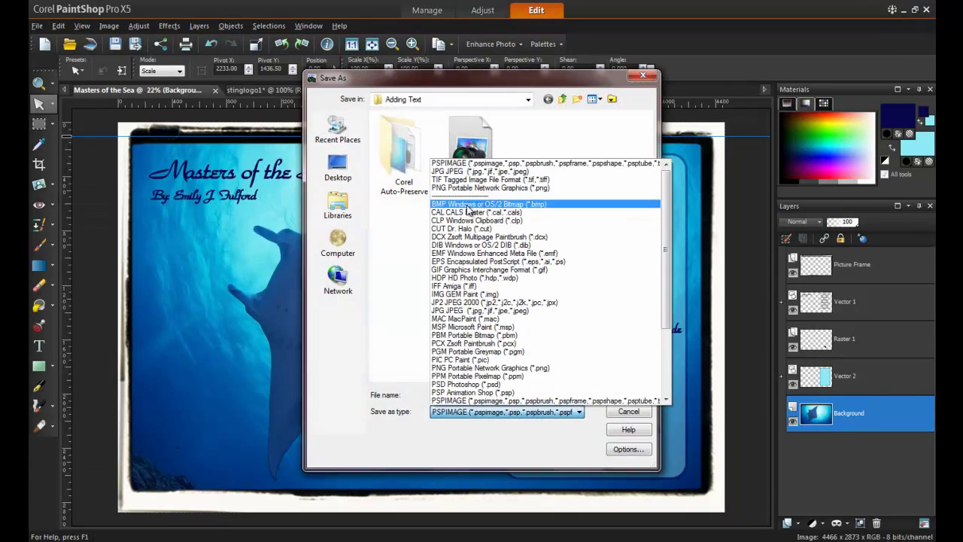
click(470, 174)
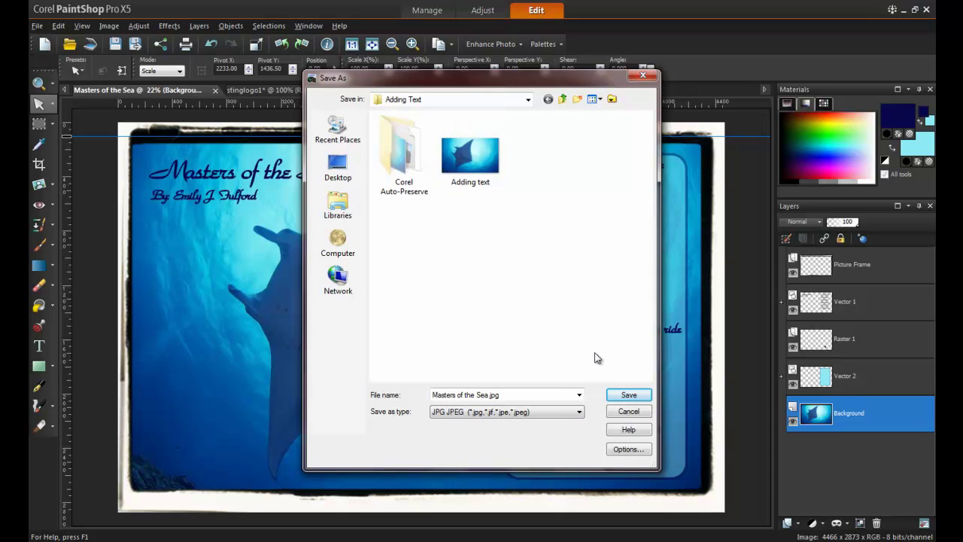
click(635, 397)
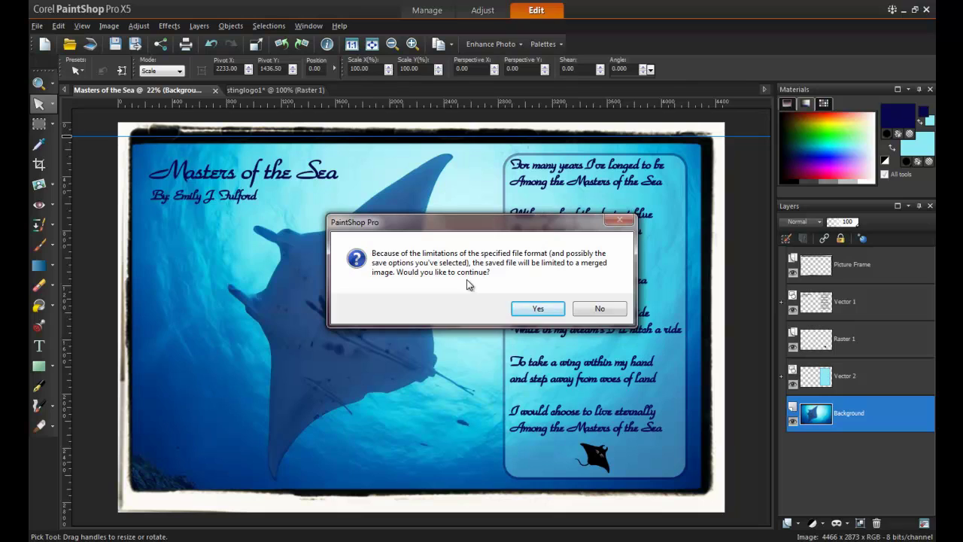
click(554, 313)
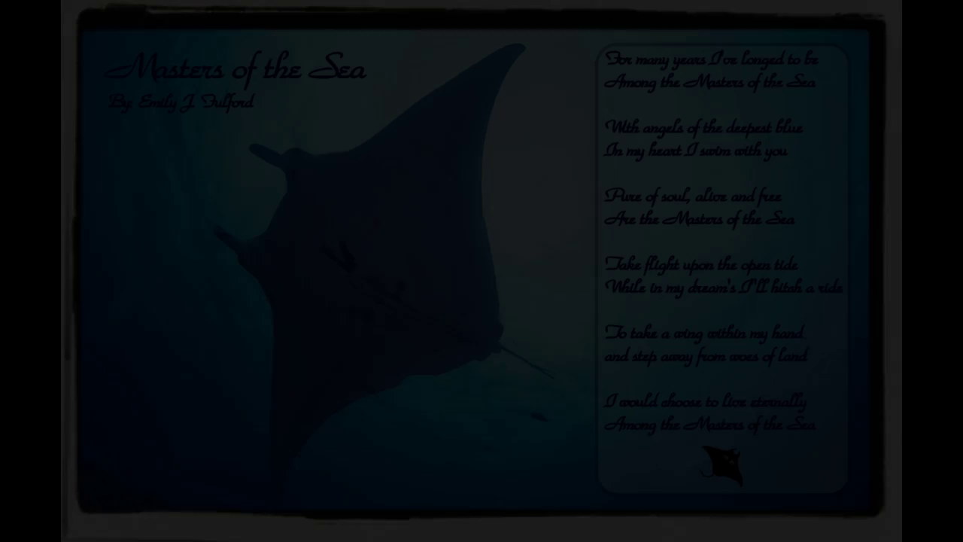